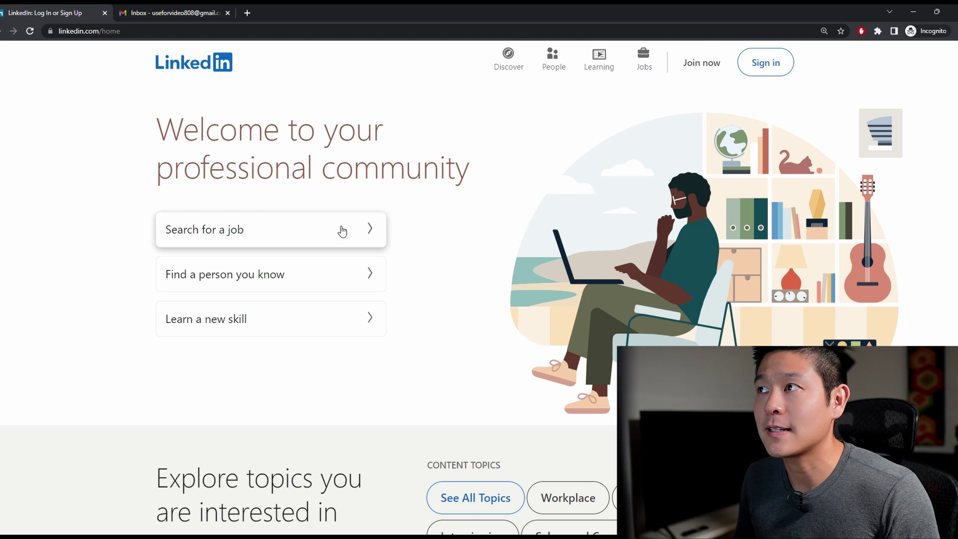
- Open the LinkedIn sign-up form and enter the account's email address and password
click(716, 68)
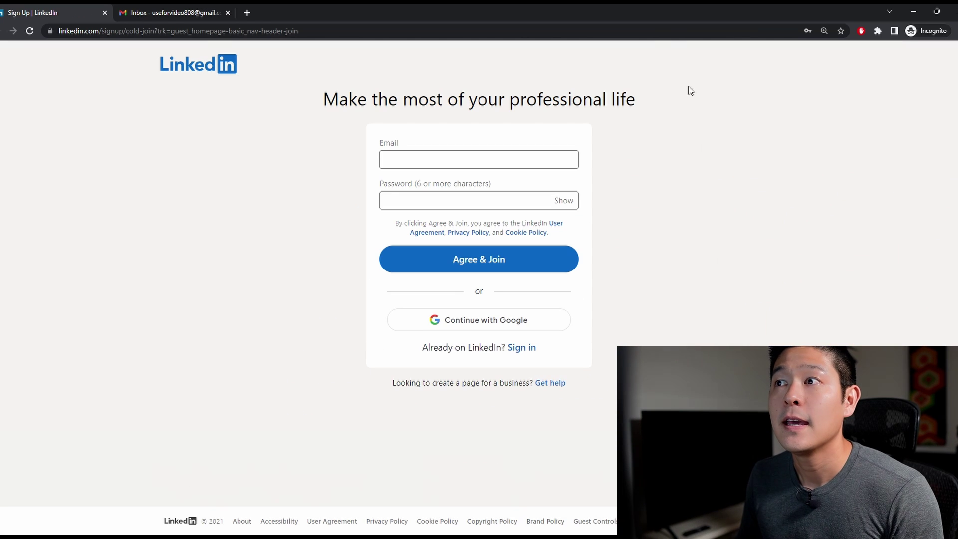
click(515, 164)
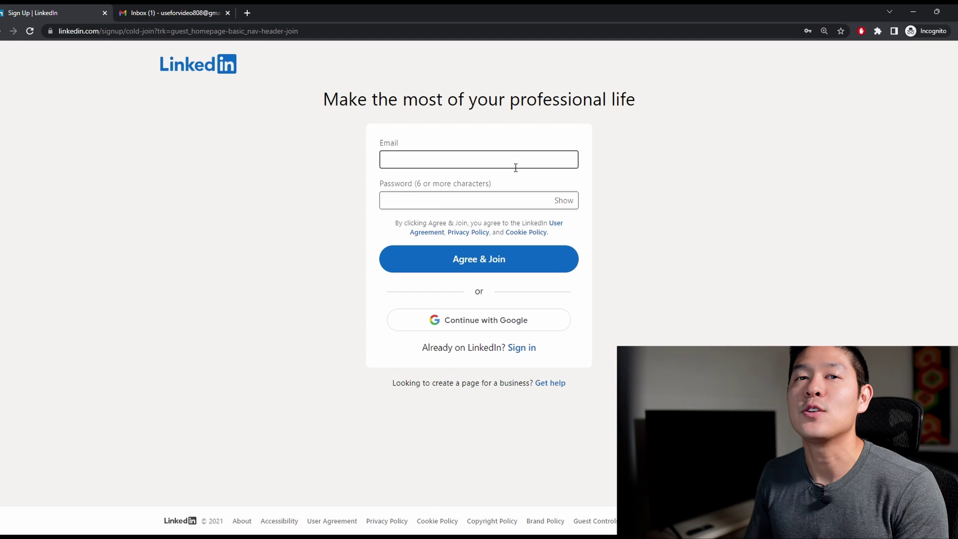
click(335, 194)
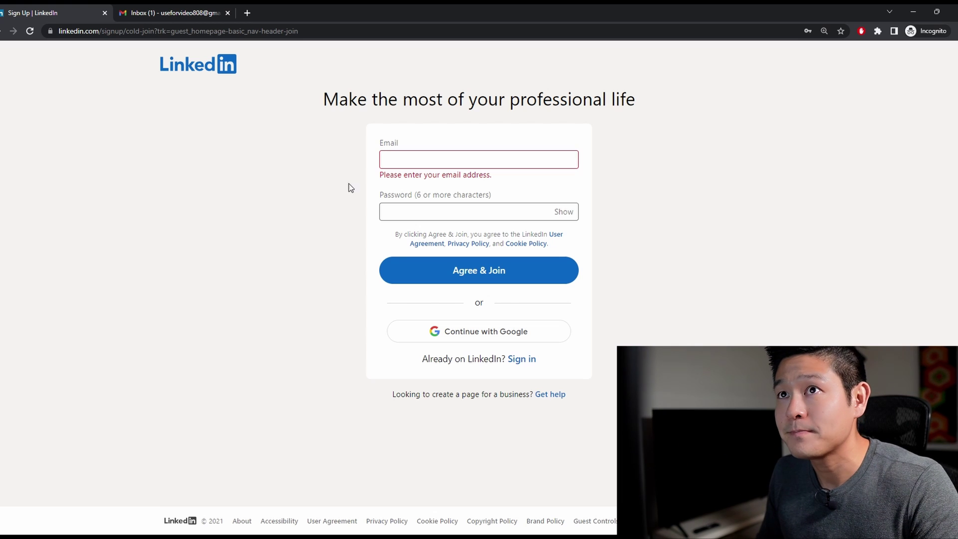
click(410, 158)
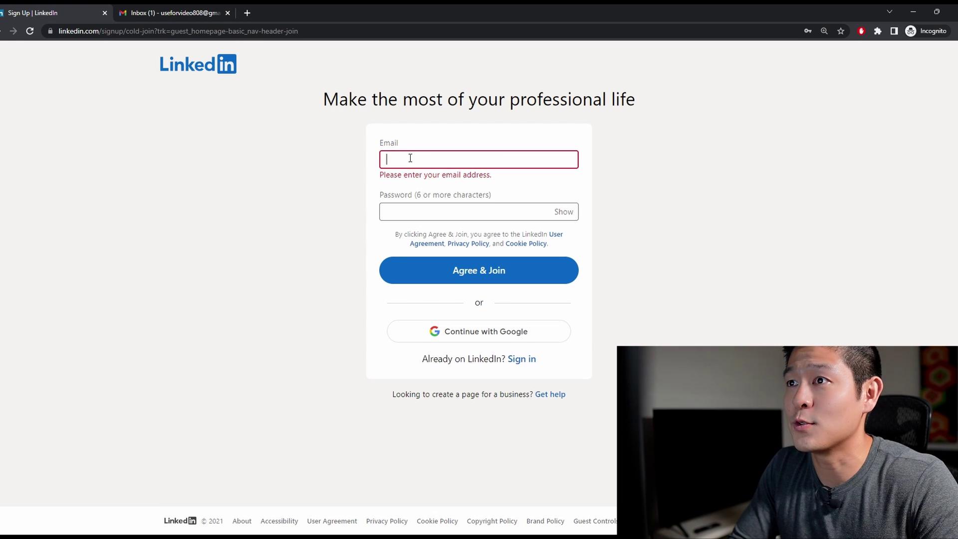
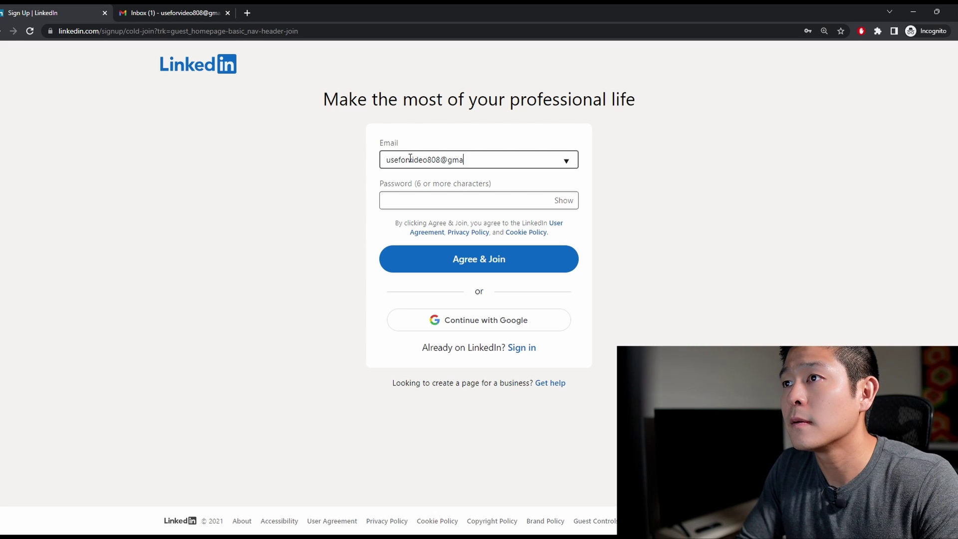
key(Tab)
text(***)
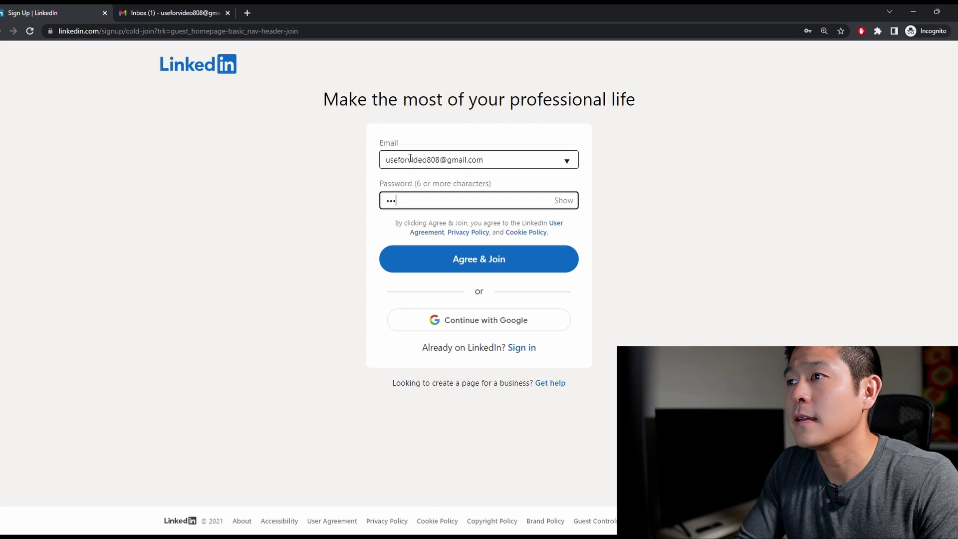
text(*****)
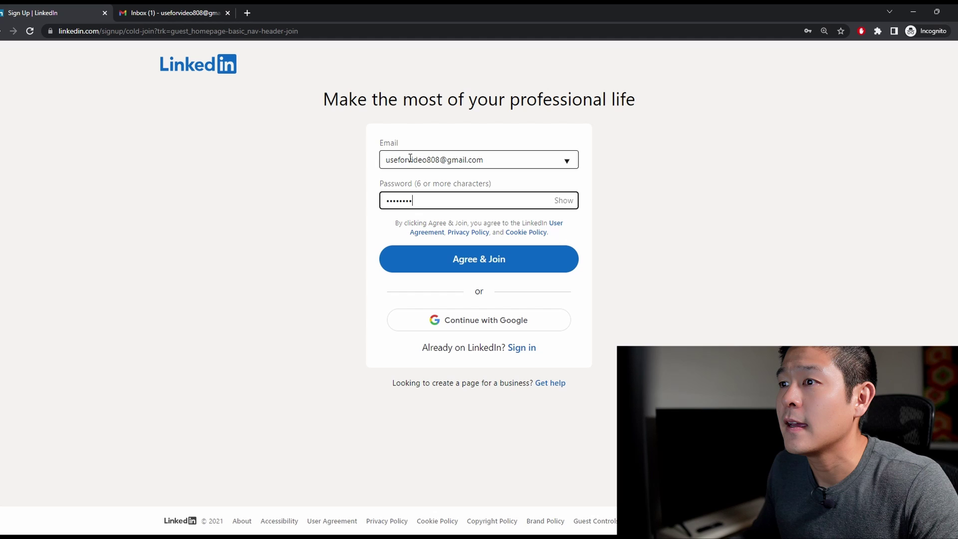
- Join with those credentials, enter the user's first and last name, and submit the location with postal code
click(427, 266)
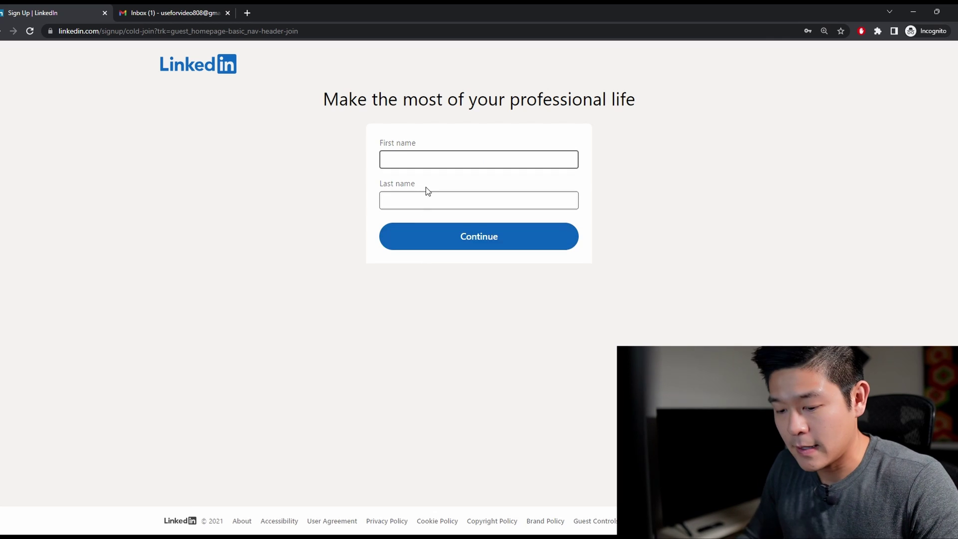
text(Cory)
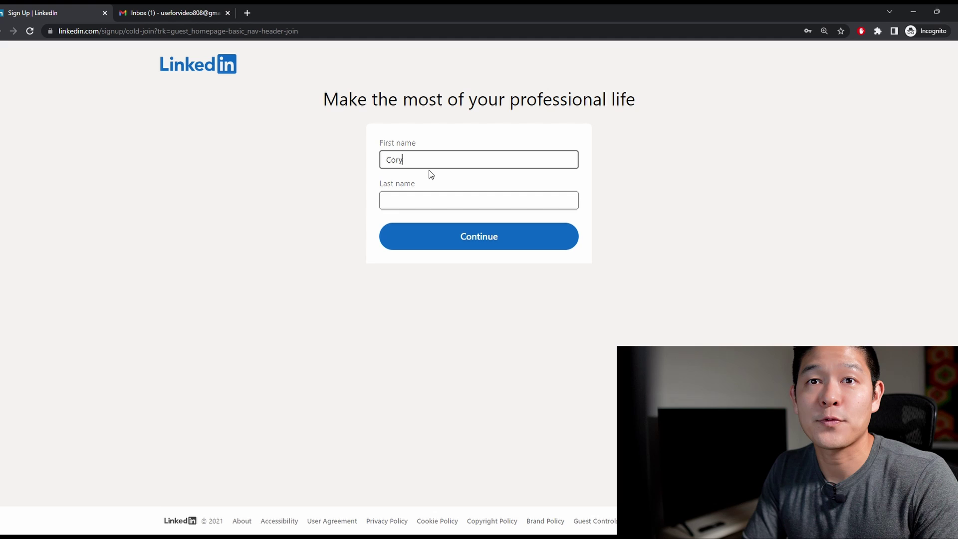
key(Tab)
text(H)
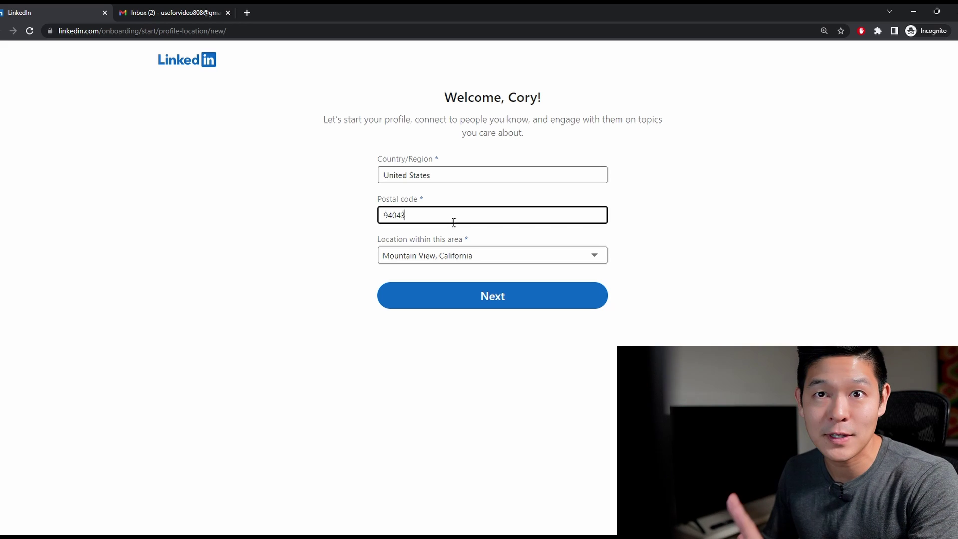
click(349, 245)
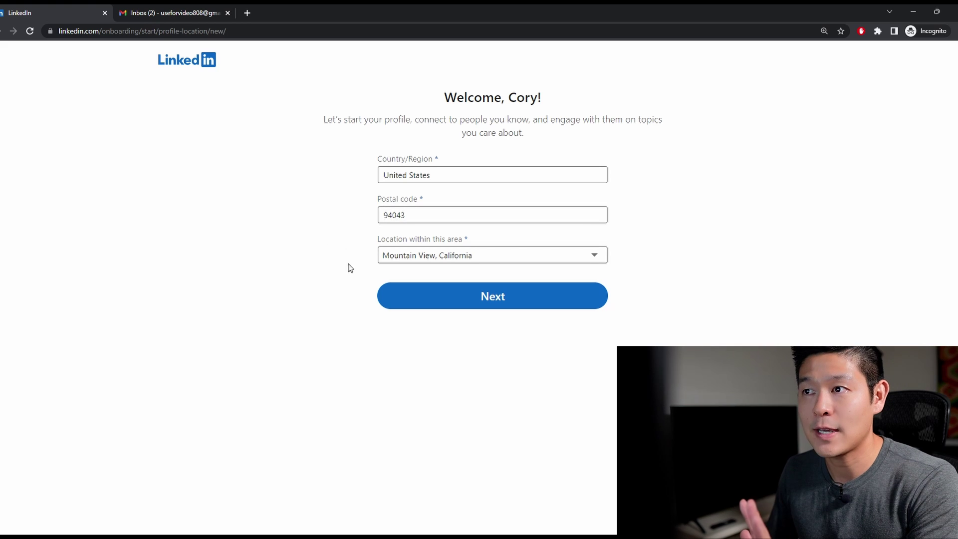
click(412, 307)
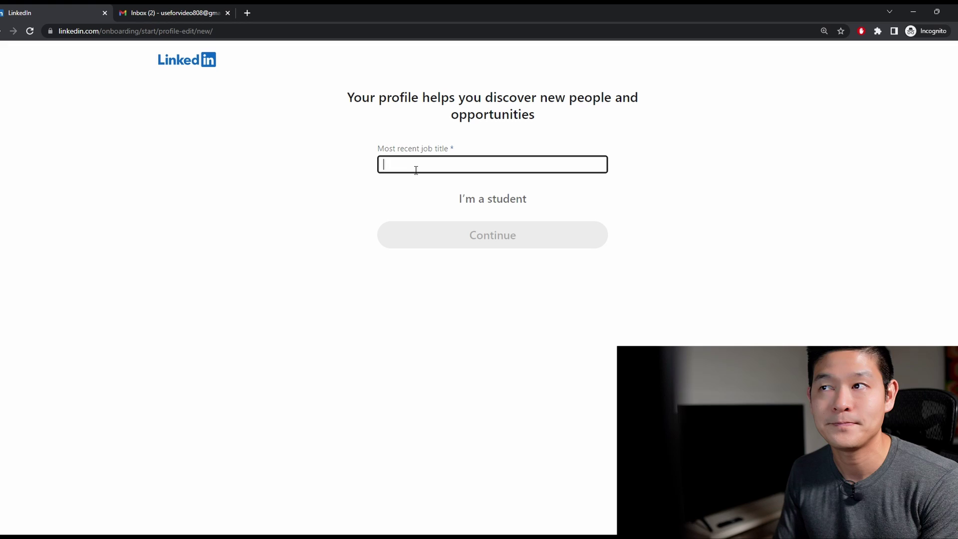
- Record the most recent job as Recruiter, Full-time, at Google
text(Recruiter)
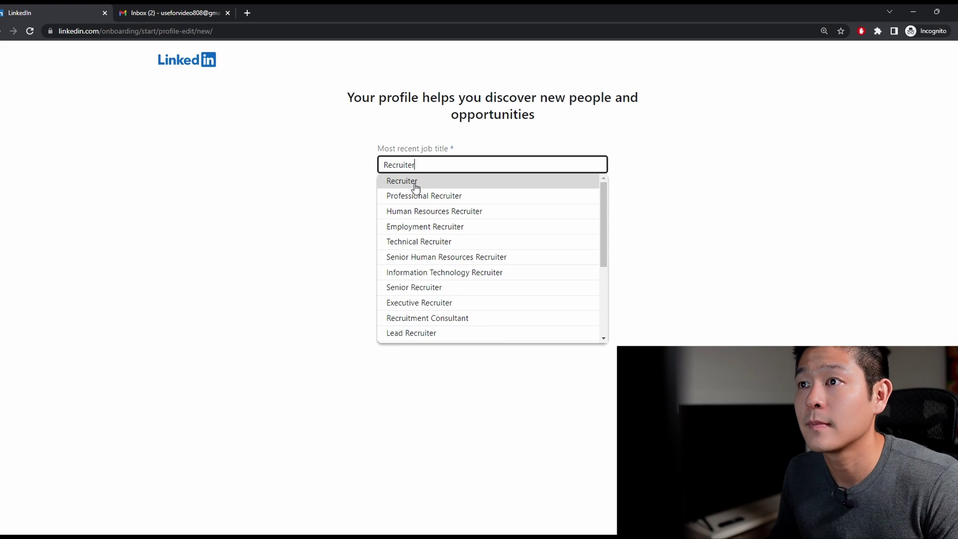
click(413, 181)
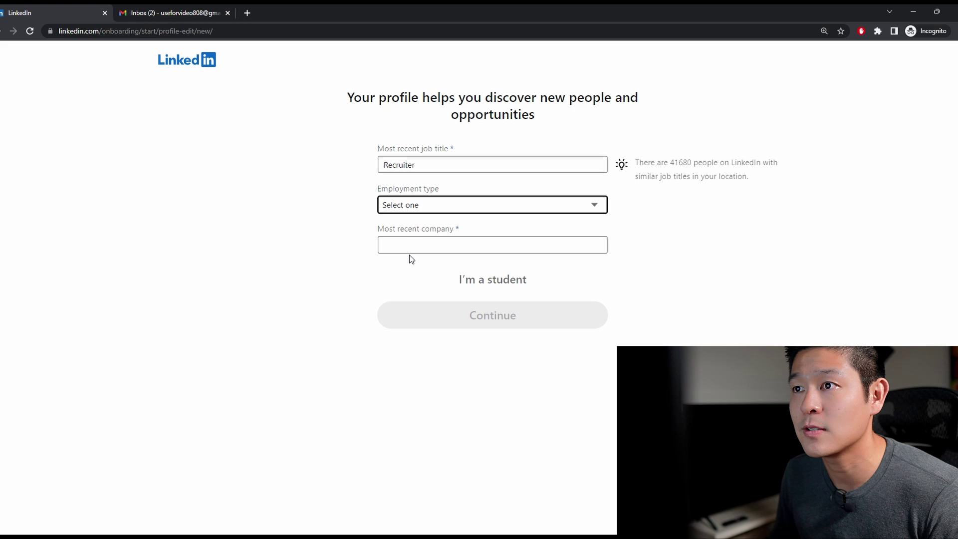
key(Down)
key(Tab)
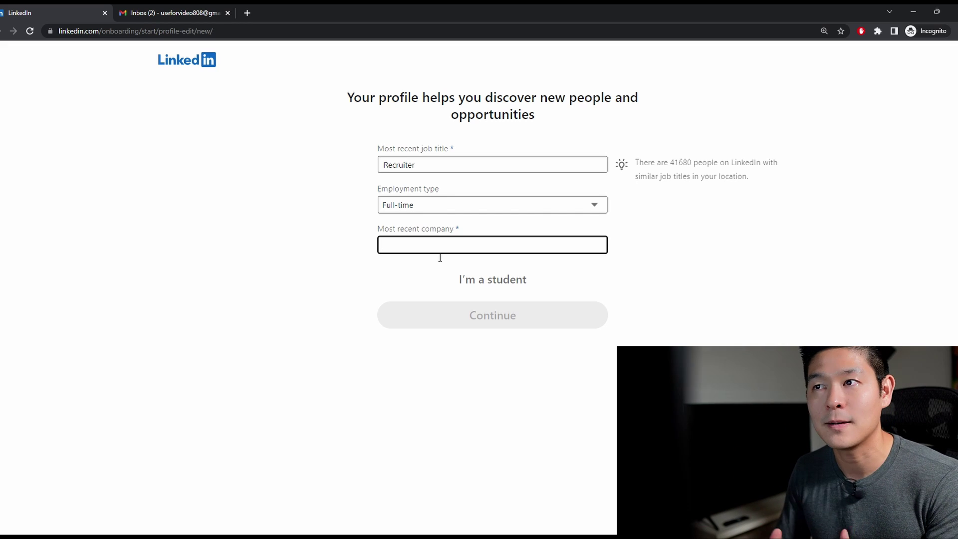
text(Google)
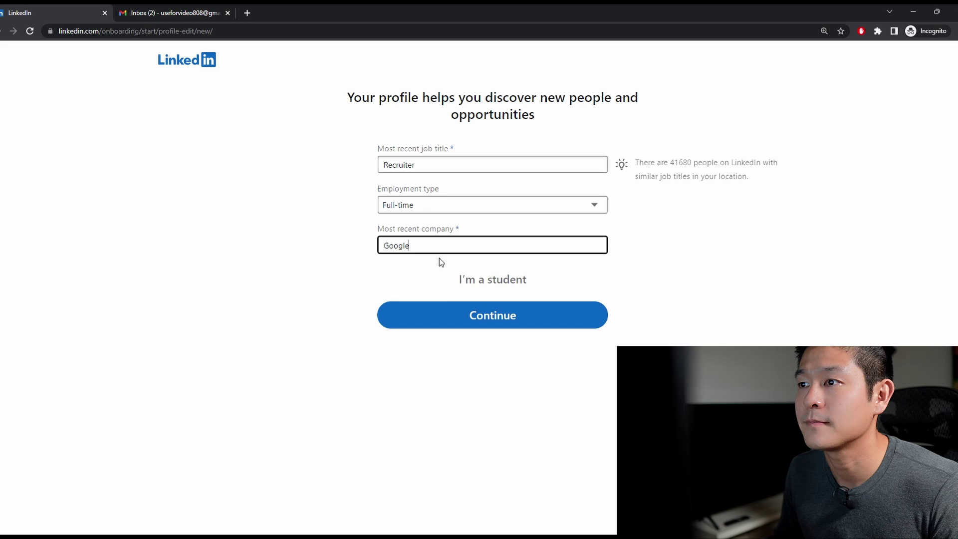
click(443, 322)
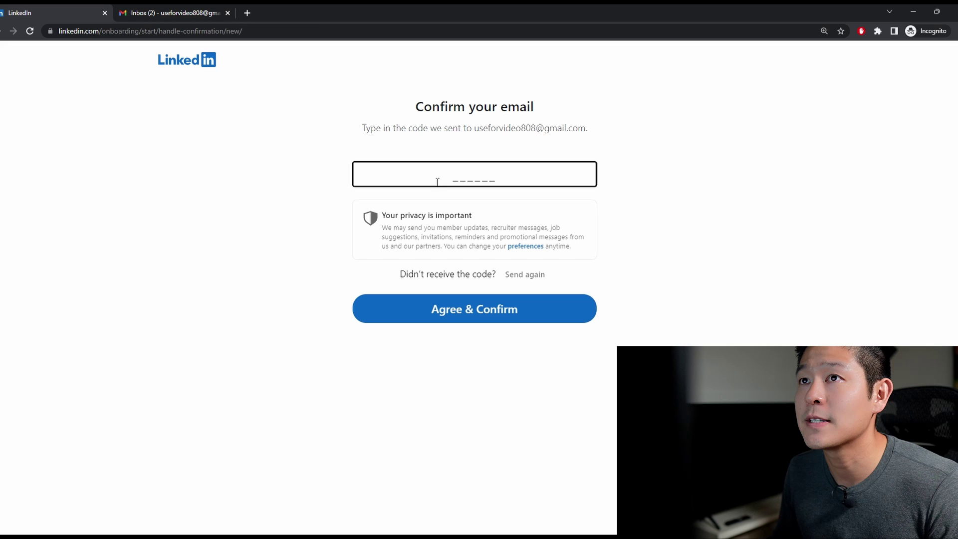
- Open LinkedIn's confirmation email in Gmail and select the verification code
click(179, 15)
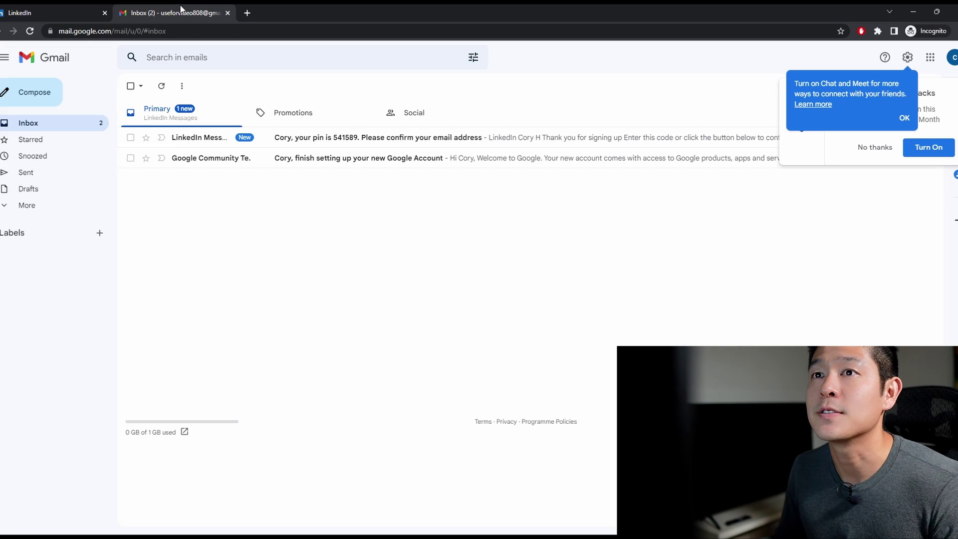
click(321, 144)
drag(509, 289, 429, 279)
key(ctrl+c)
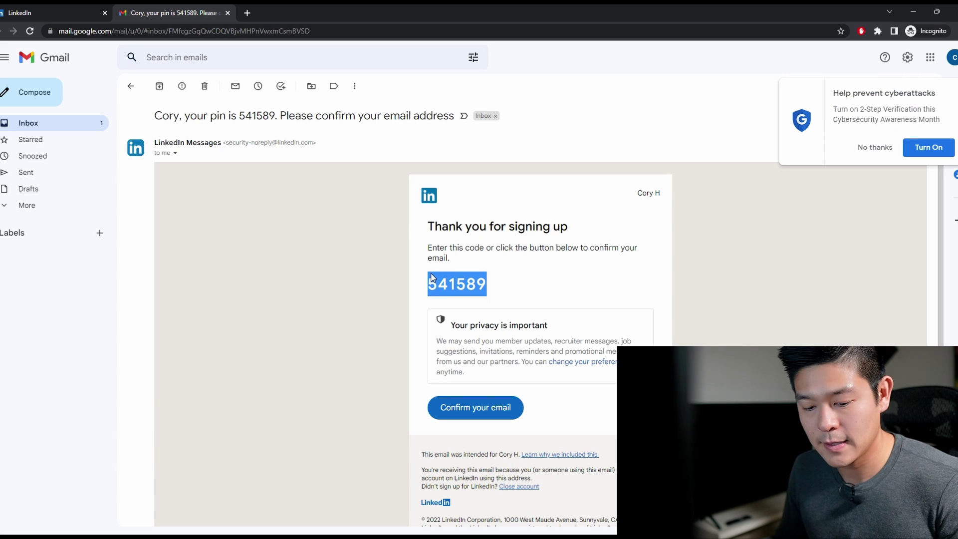
- Paste the copied verification code and confirm the email address
key(ctrl+shift+Tab)
key(ctrl+v)
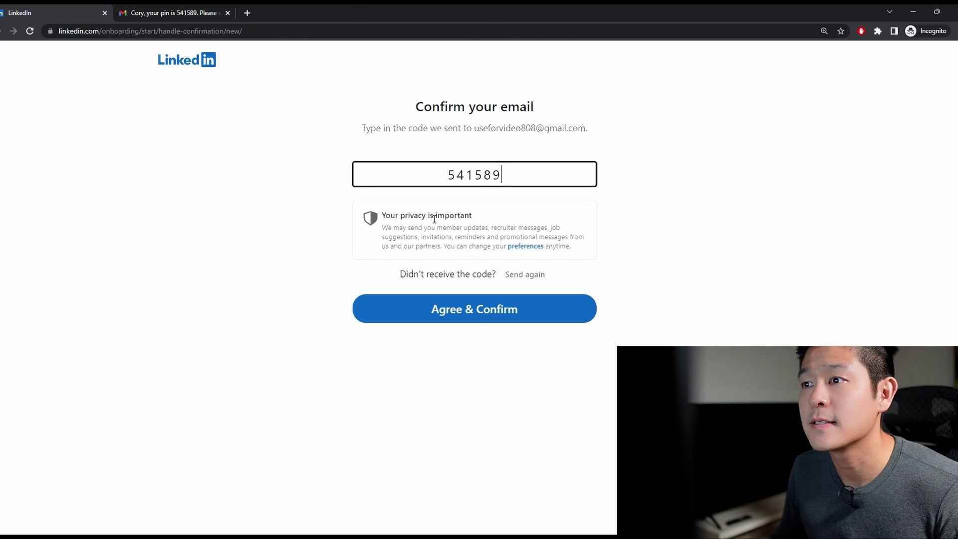
click(447, 315)
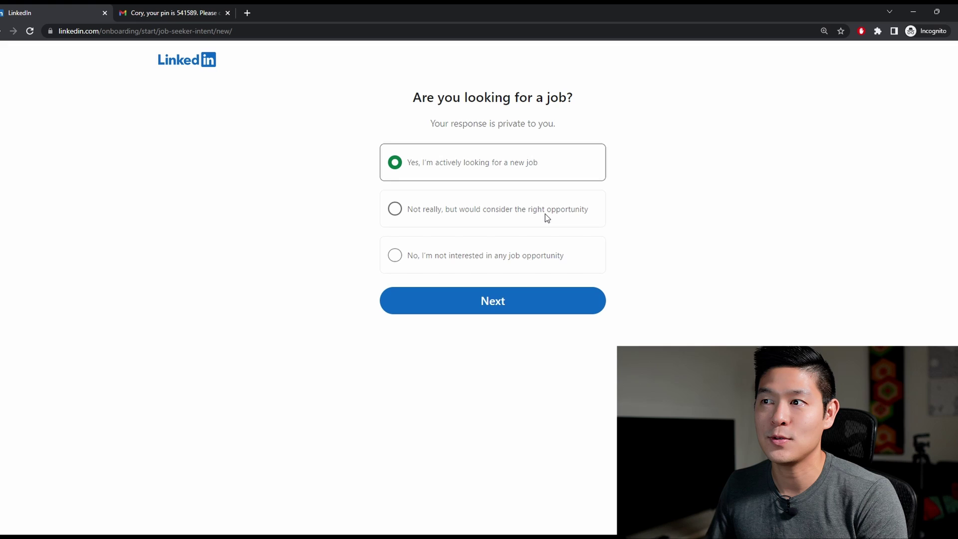
- Answer as actively job hunting, then prefer Recruiter roles in San Francisco Bay Area, open to remote
click(535, 301)
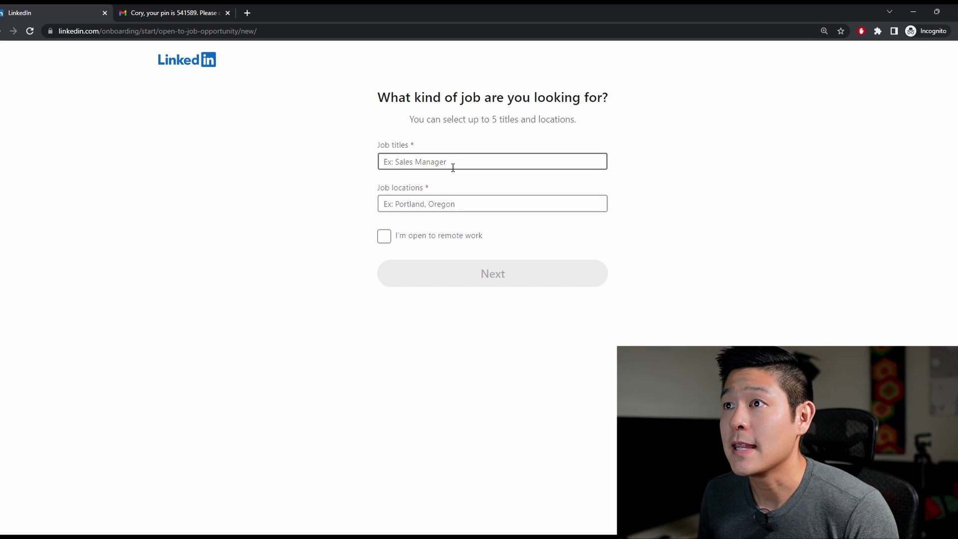
click(453, 168)
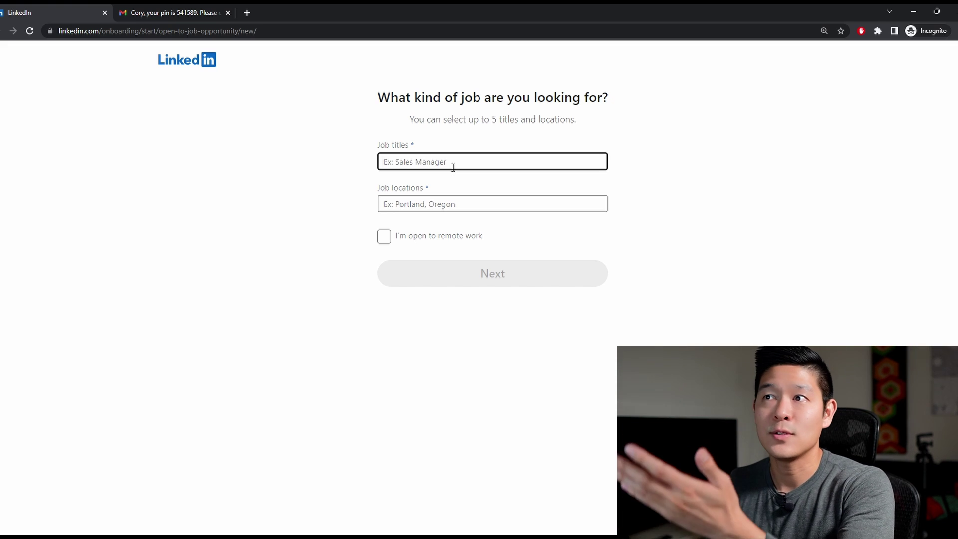
text(recruiter)
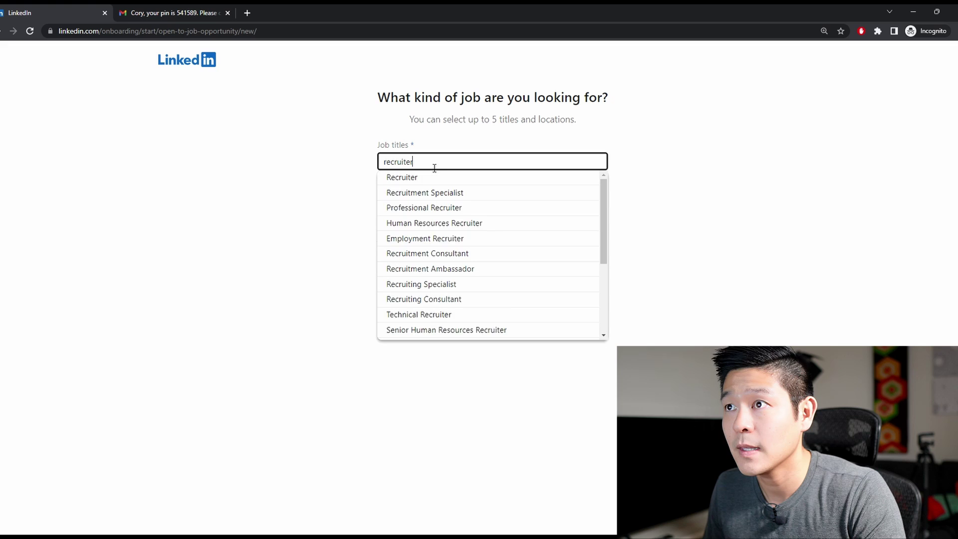
click(455, 178)
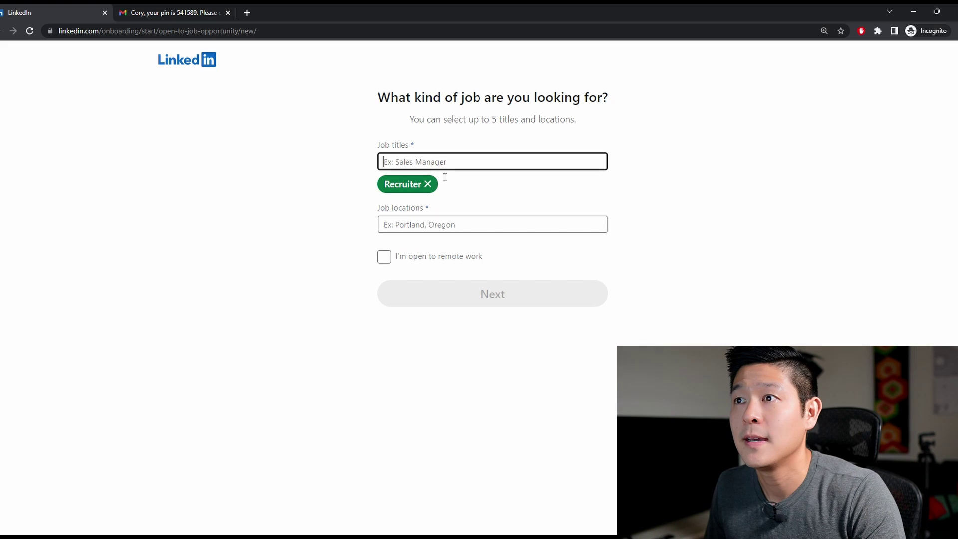
click(443, 229)
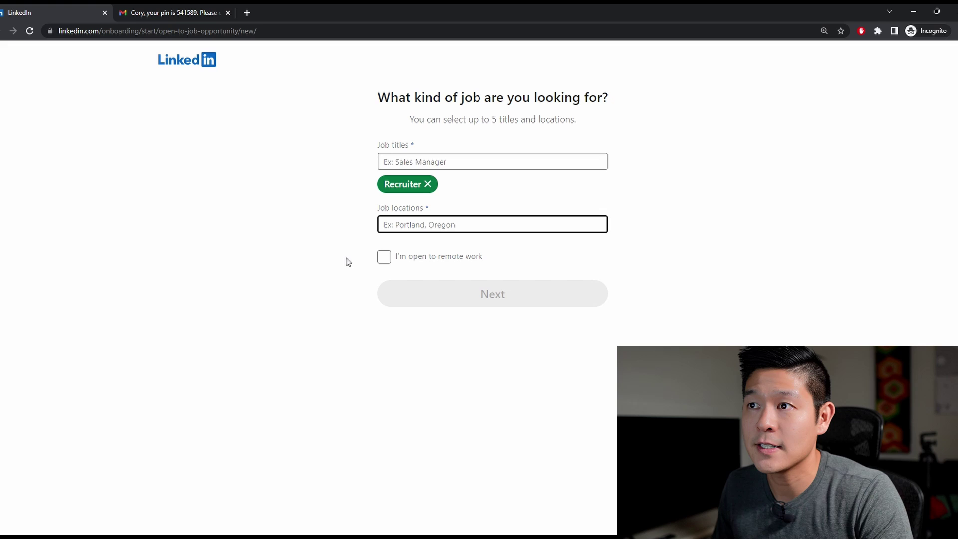
text(san)
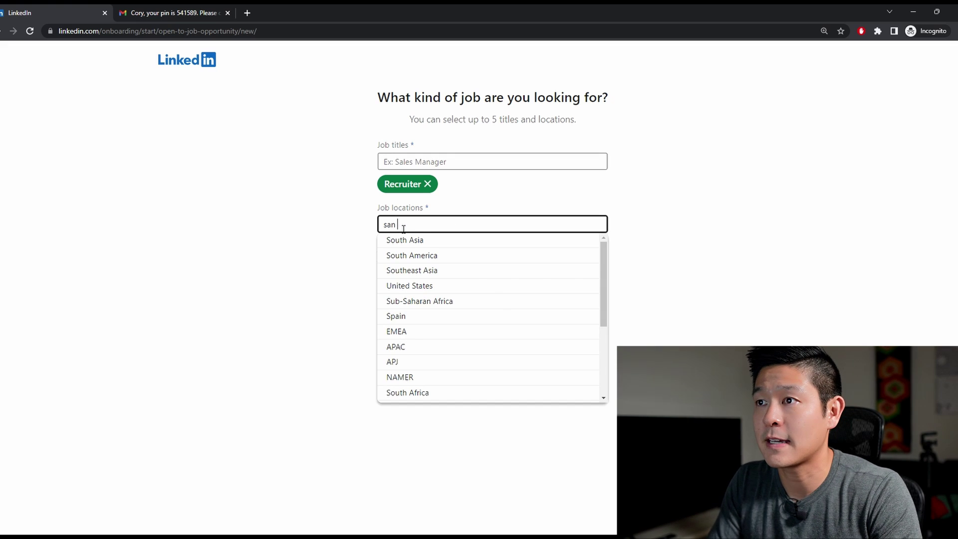
text( fra)
click(396, 240)
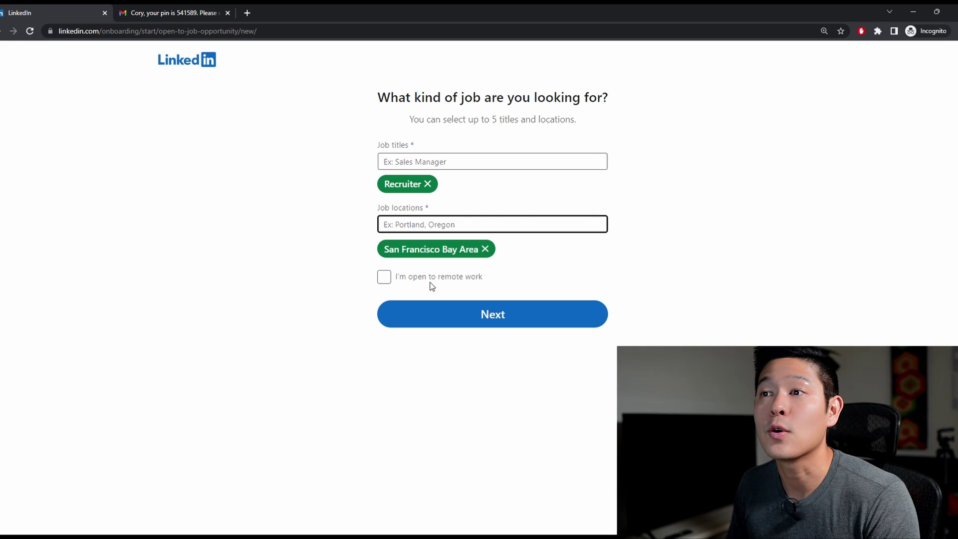
click(384, 277)
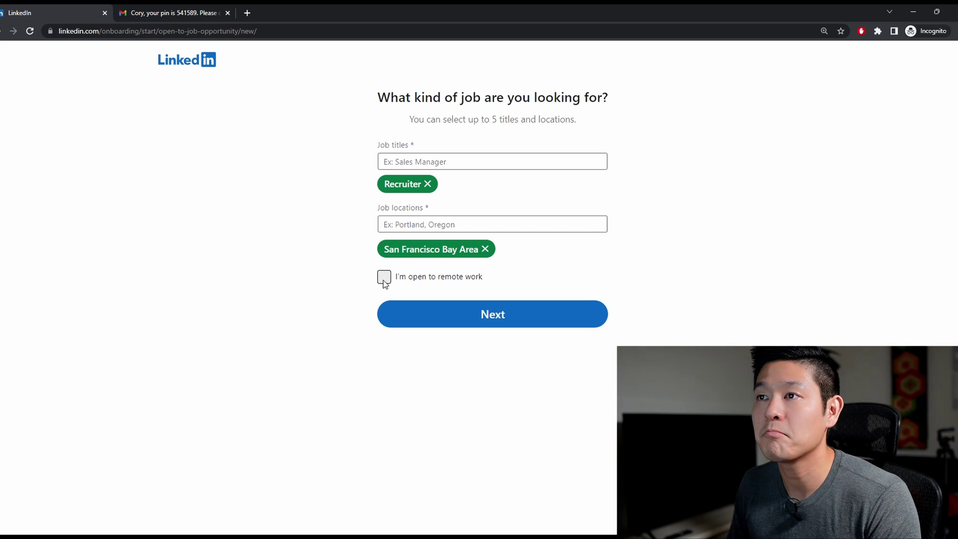
click(474, 320)
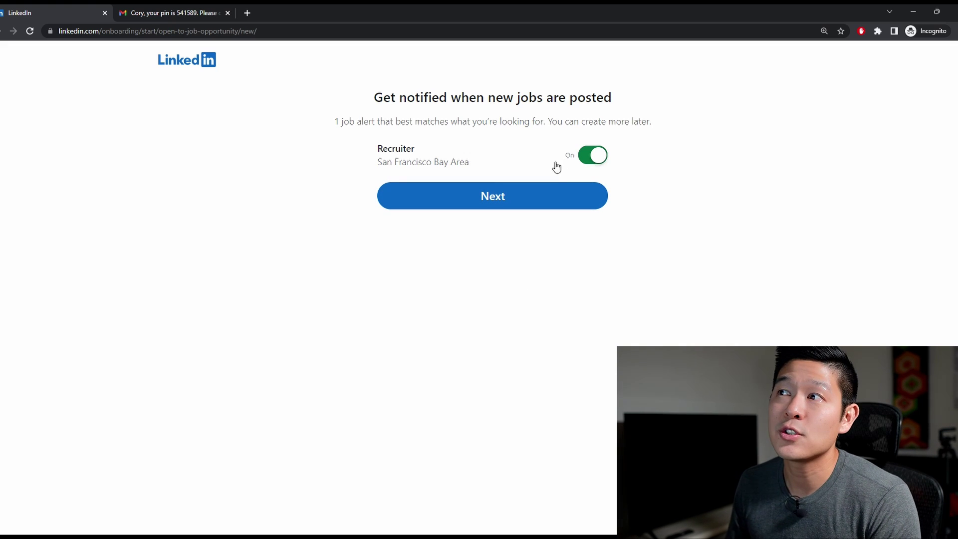
- Turn off the Recruiter job alert and keep sharing the profile with recruiters
click(591, 157)
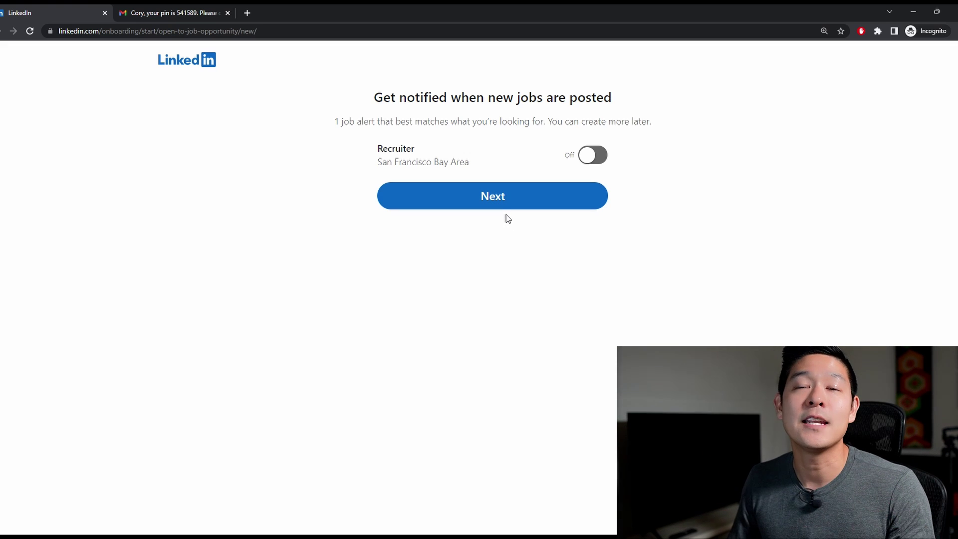
click(504, 202)
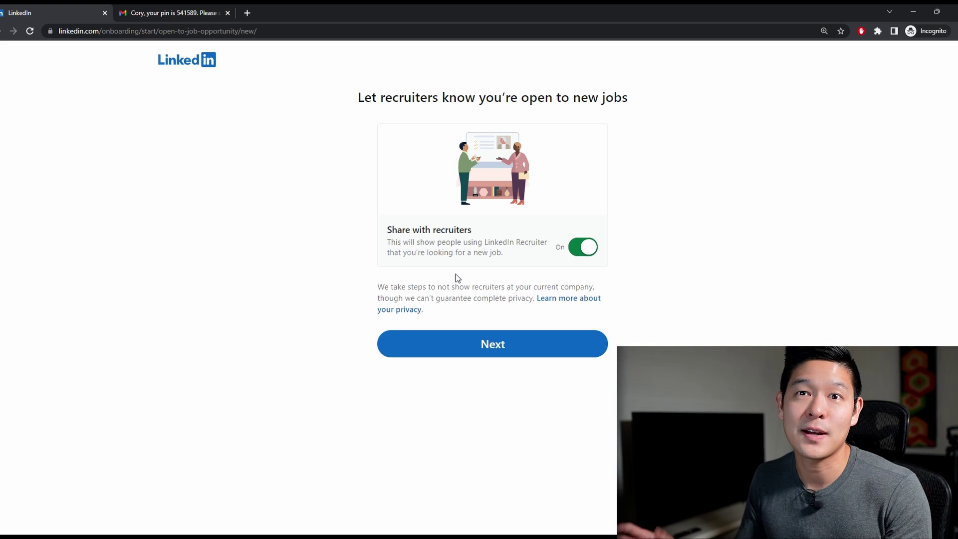
click(498, 344)
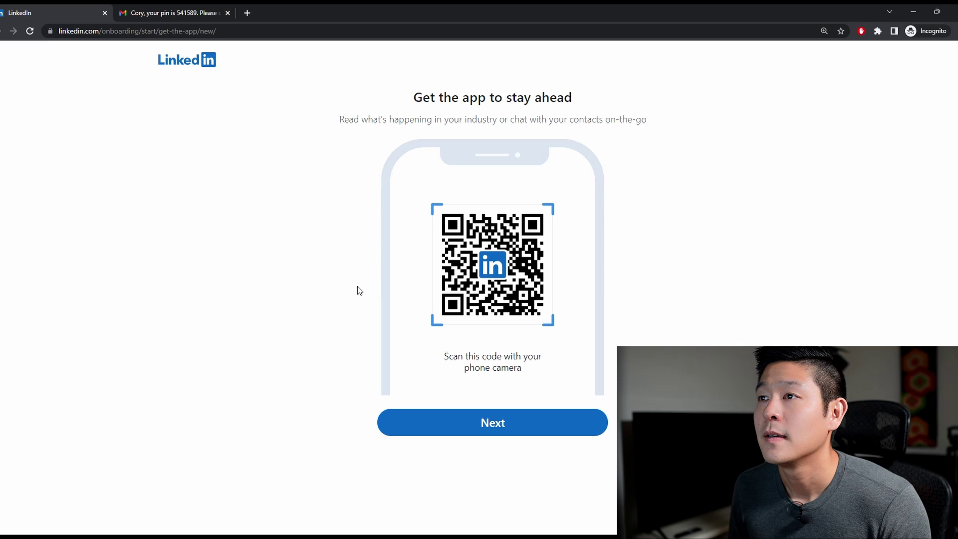
- Skip the app download, people-to-connect and sources-to-follow onboarding pages
click(435, 418)
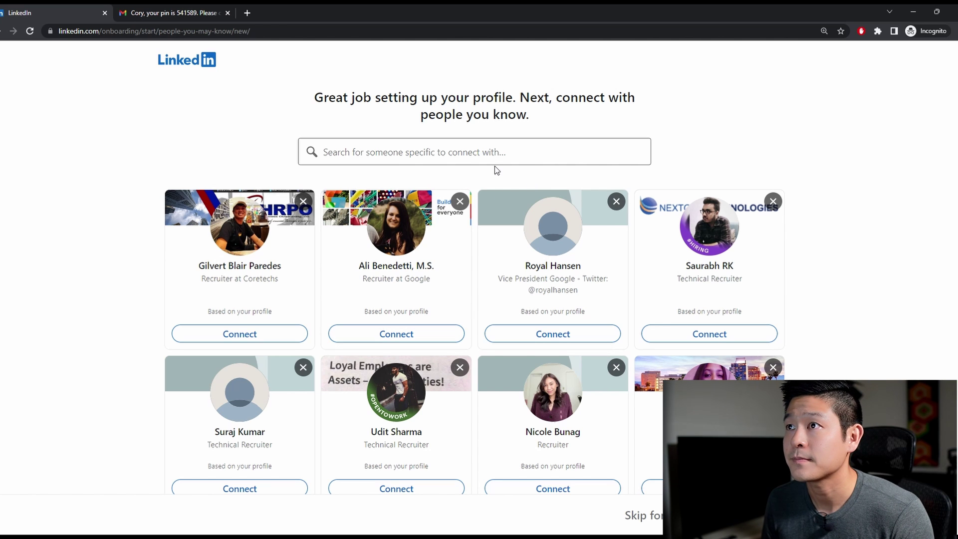
scroll(523, 299, down, 6)
scroll(546, 371, down, 5)
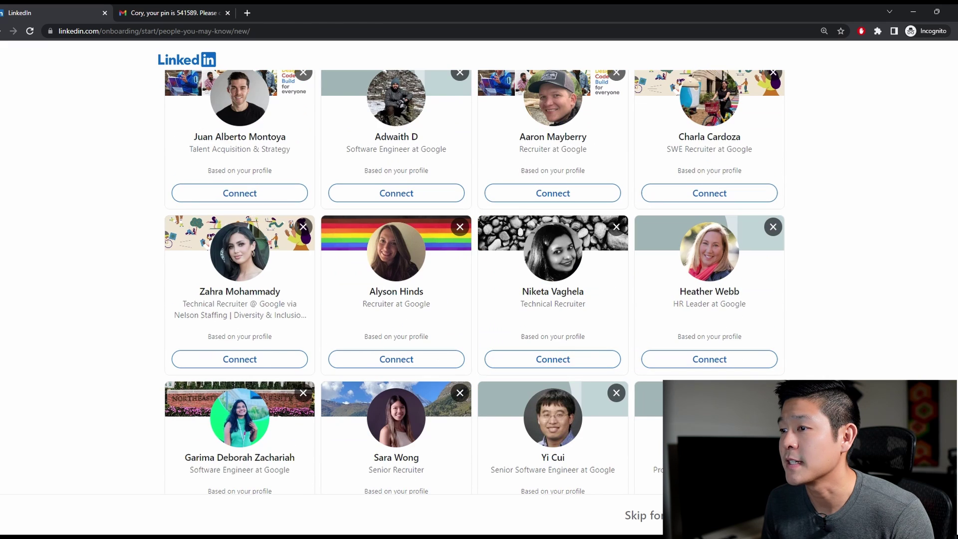
click(639, 515)
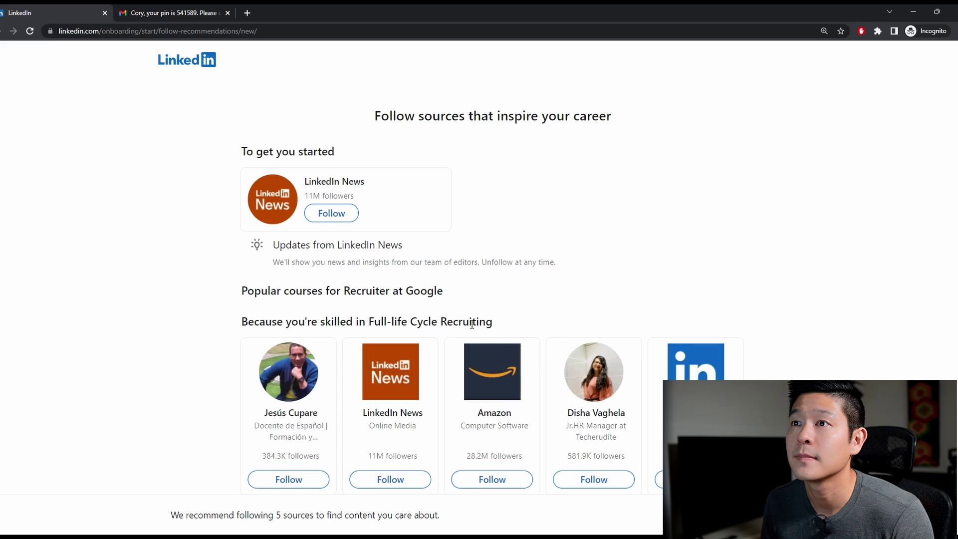
scroll(458, 298, down, 3)
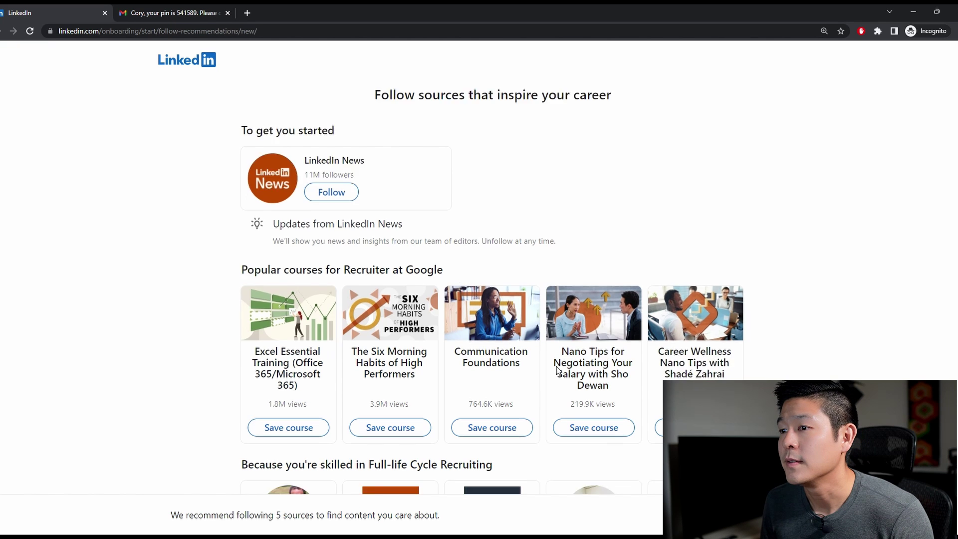
scroll(458, 298, down, 3)
click(639, 515)
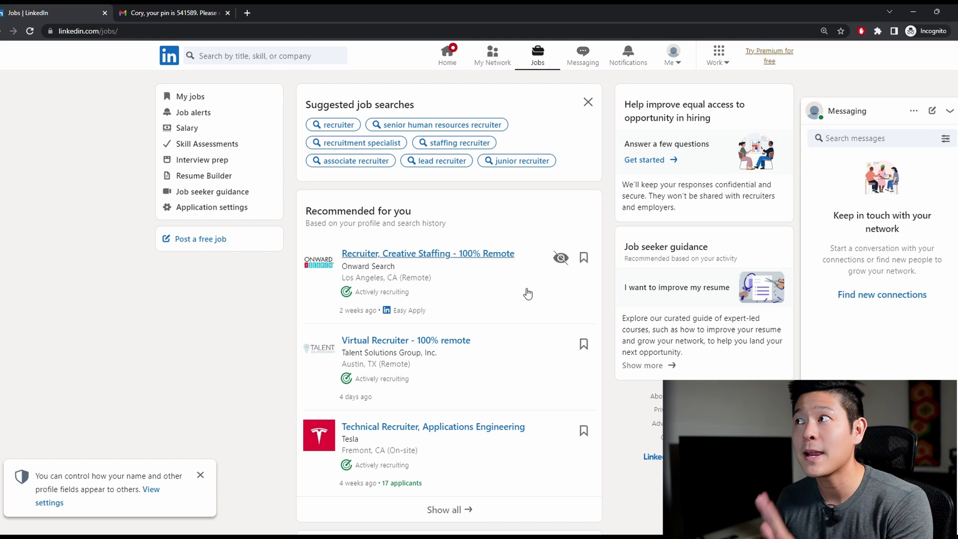
- Collapse the Messaging panel on the Jobs page
click(858, 114)
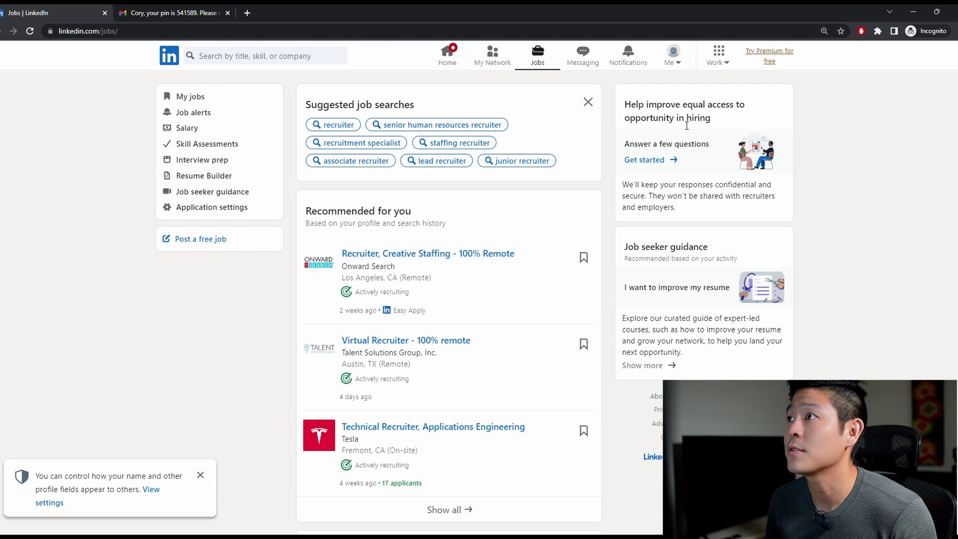
- Go to the user's own profile via the Me menu and scroll down to Experience
click(683, 67)
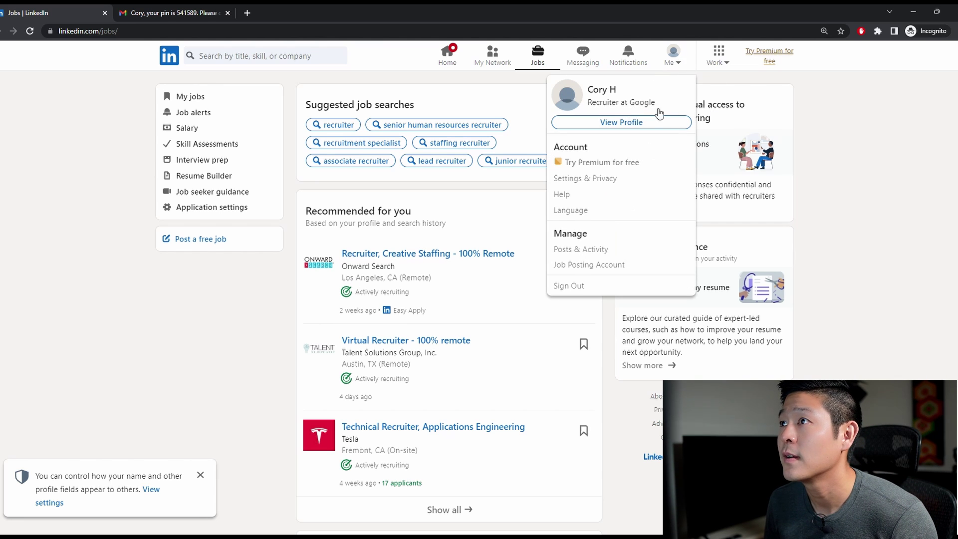
click(613, 125)
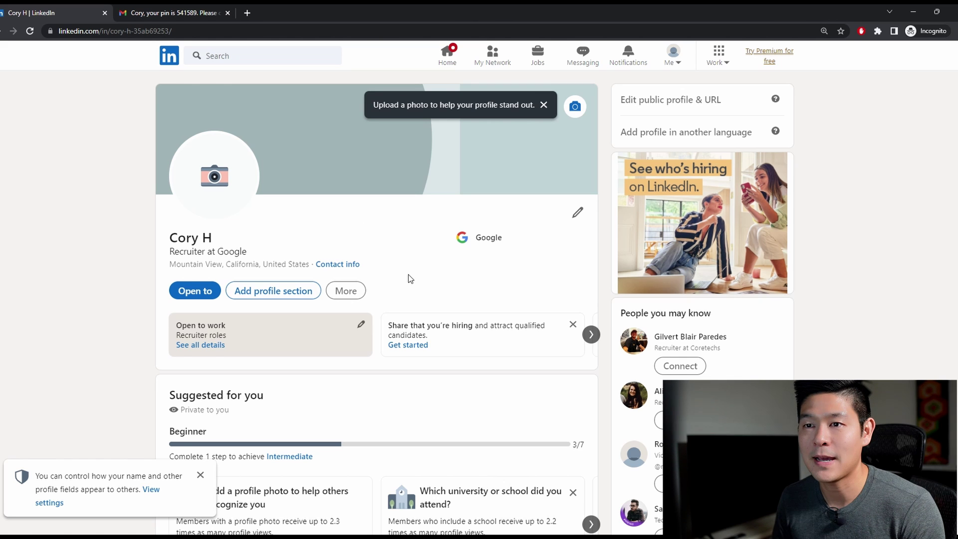
scroll(407, 280, down, 3)
scroll(385, 282, down, 3)
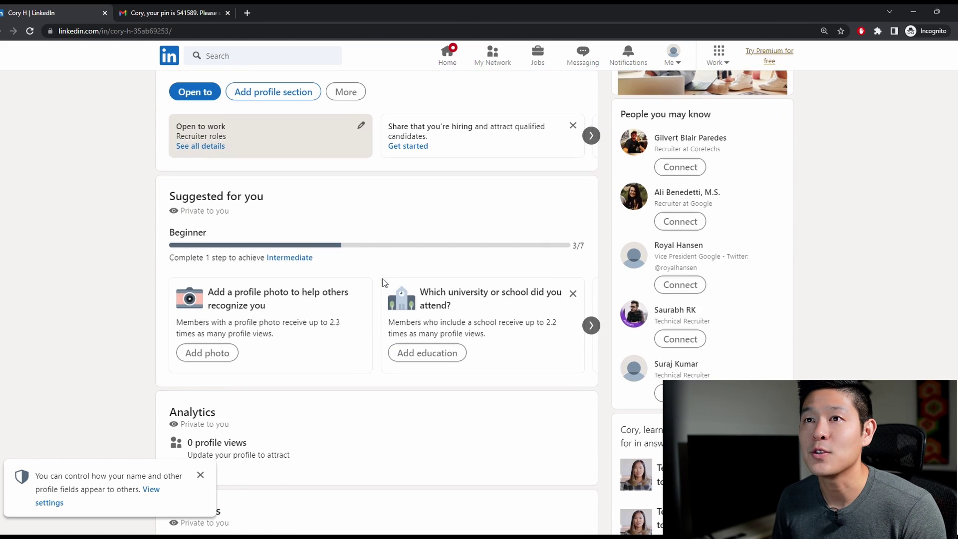
scroll(377, 281, down, 8)
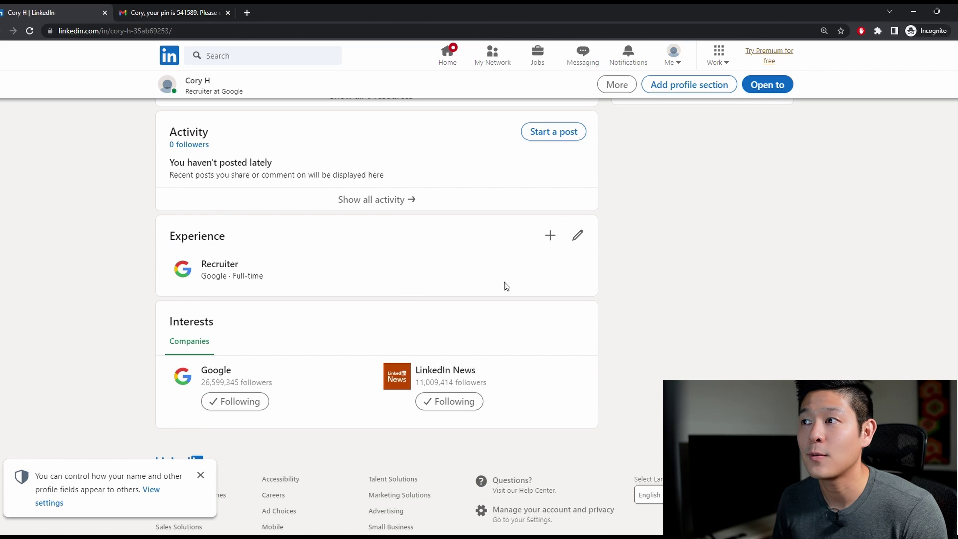
- Open the full Experience list and inspect the Google Recruiter entry without changing it
click(578, 236)
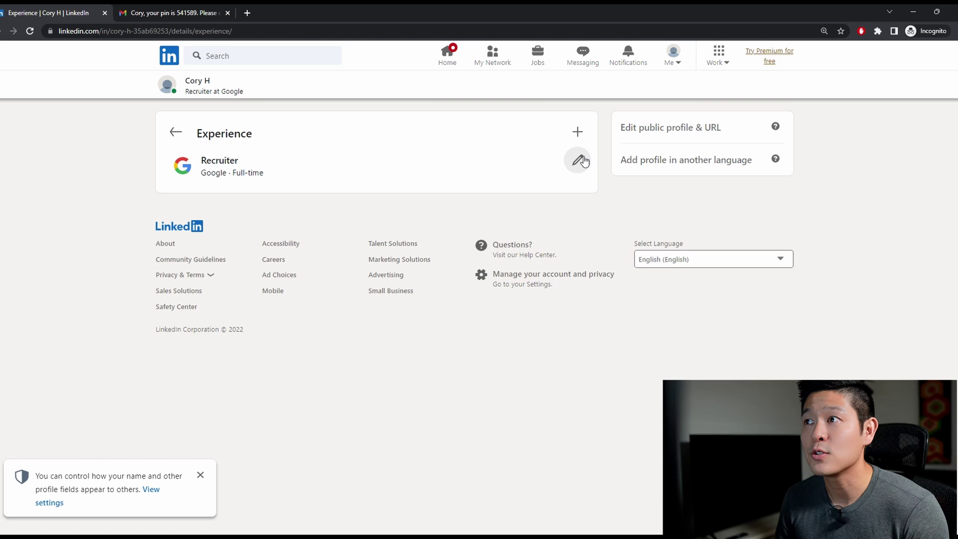
click(578, 162)
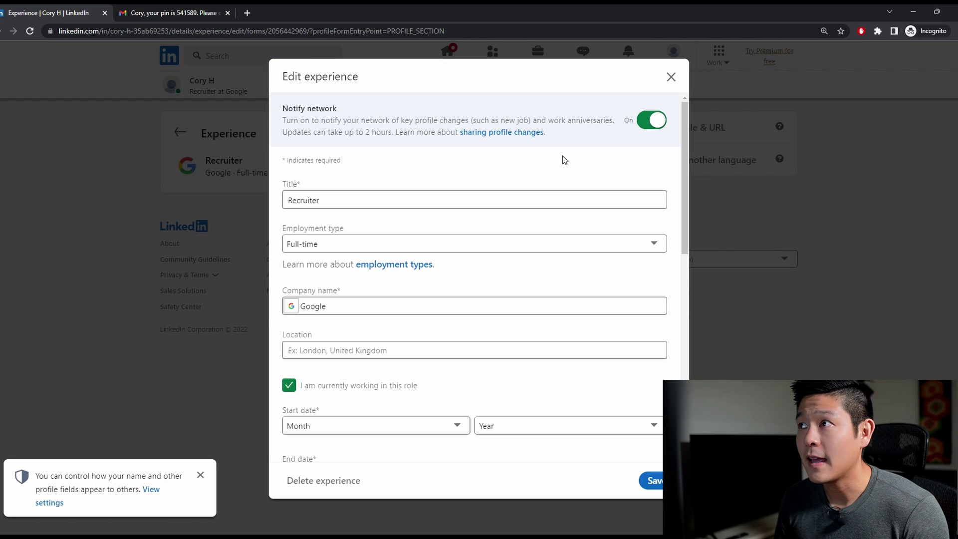
click(671, 77)
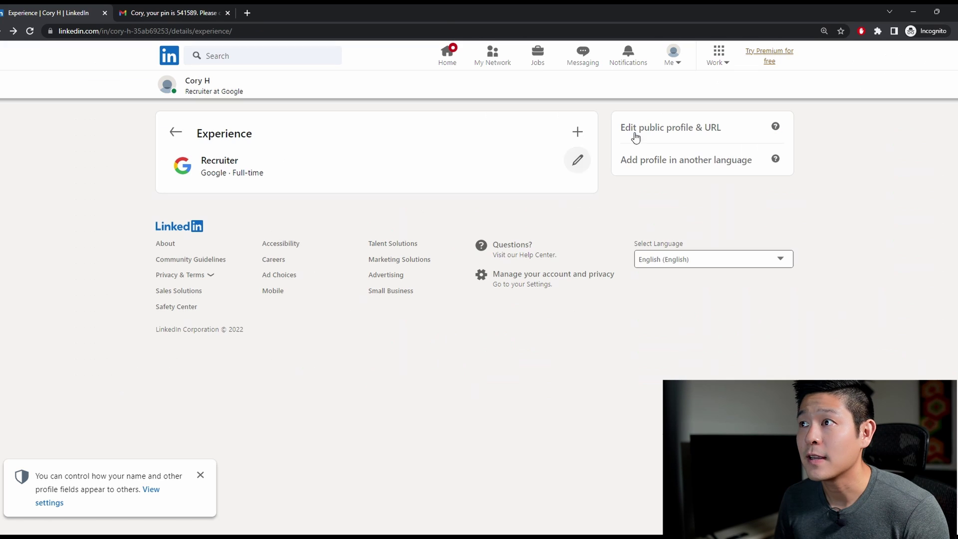
- Start a new position with title Recruiter, Full-time, at Apple
click(579, 134)
click(553, 165)
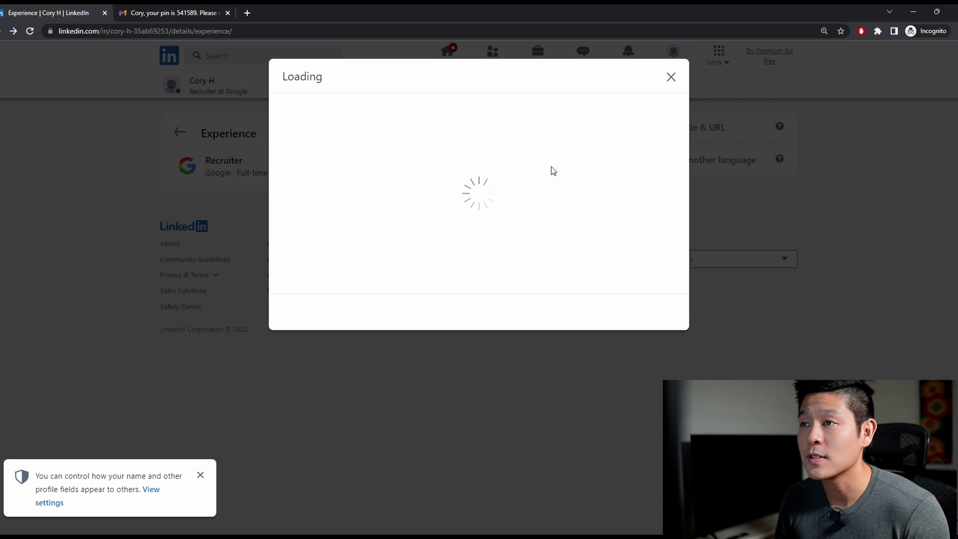
click(414, 205)
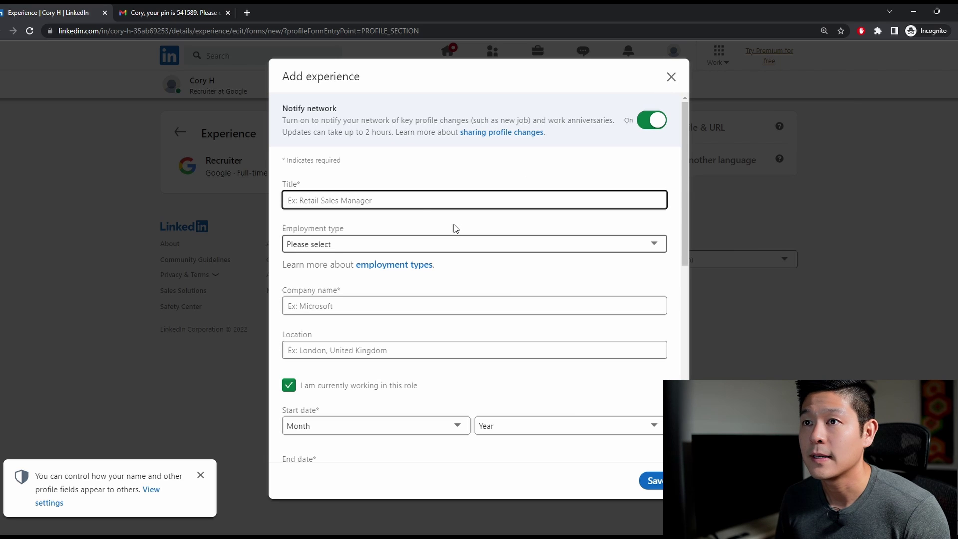
text(Recruiter)
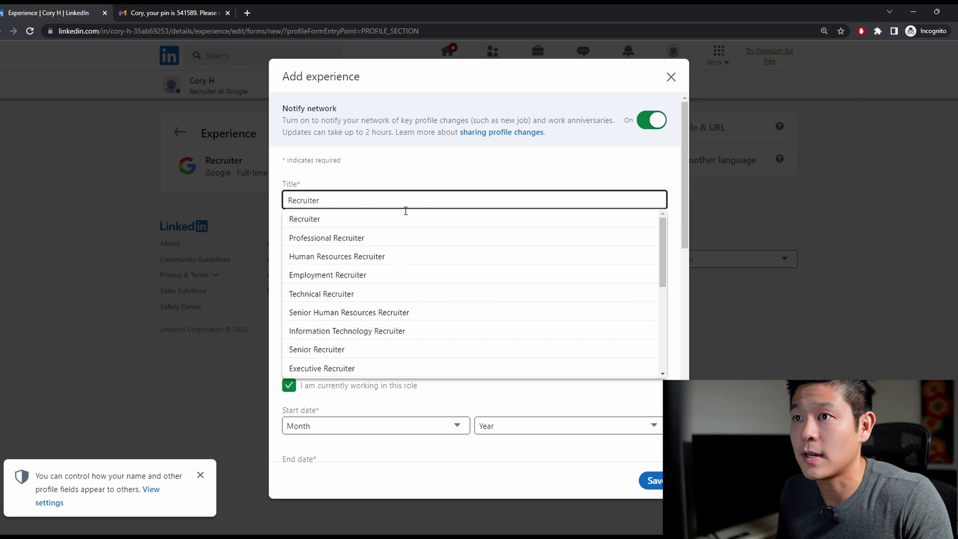
click(390, 216)
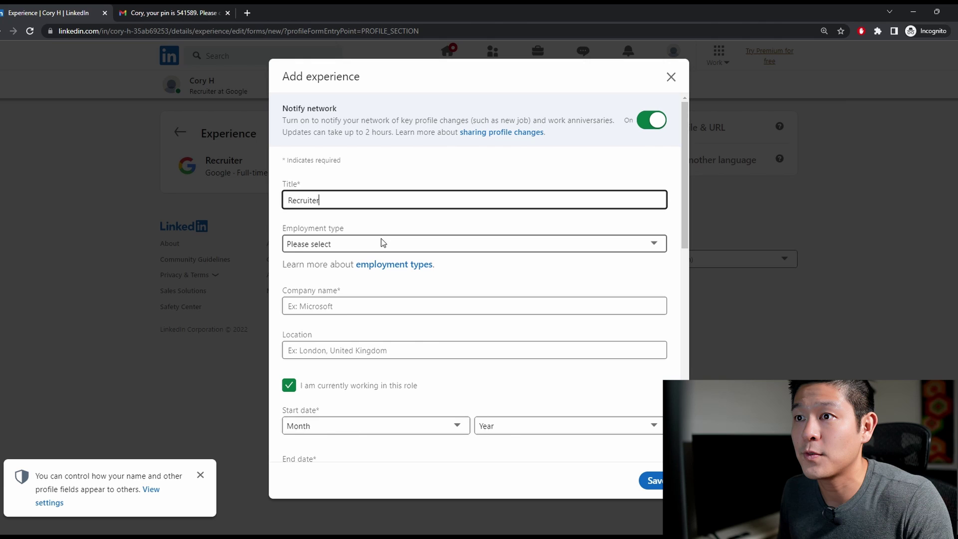
key(Tab)
key(Down)
click(363, 305)
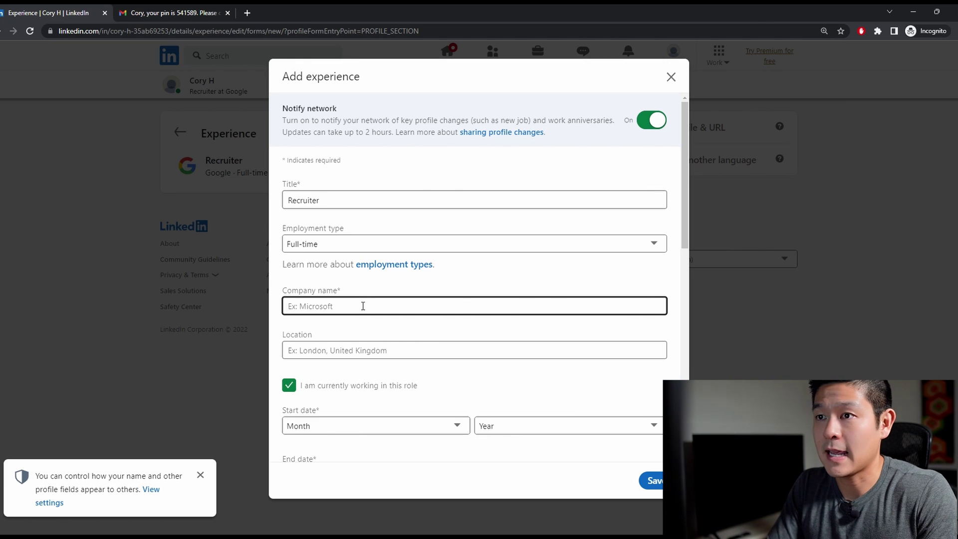
text(Apple)
click(380, 335)
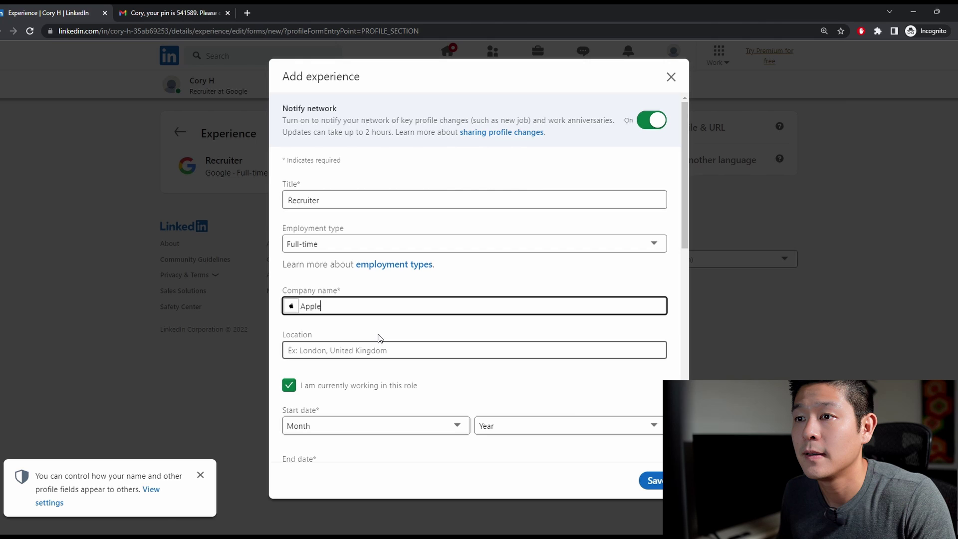
- Mark the Apple role as not current, end it in 2020, and save it
scroll(379, 344, down, 3)
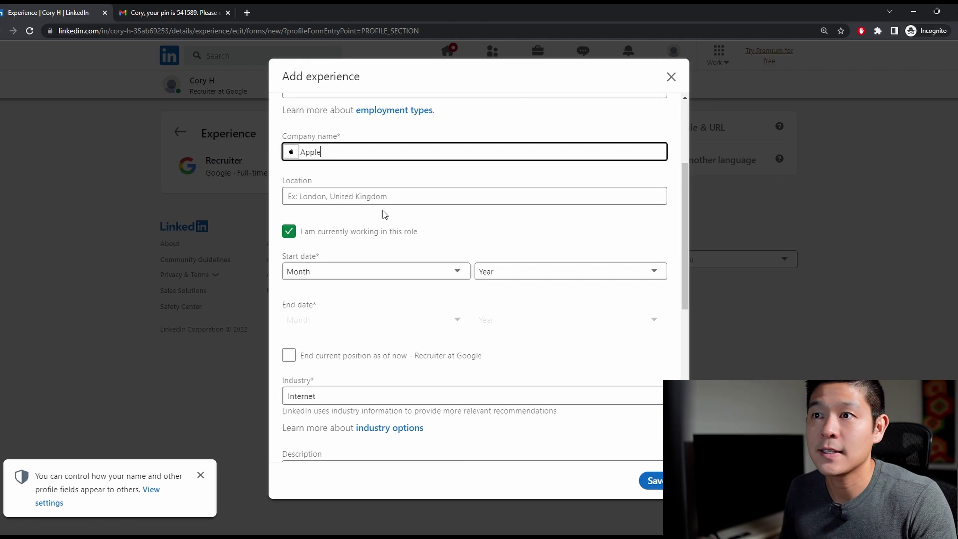
scroll(384, 214, down, 1)
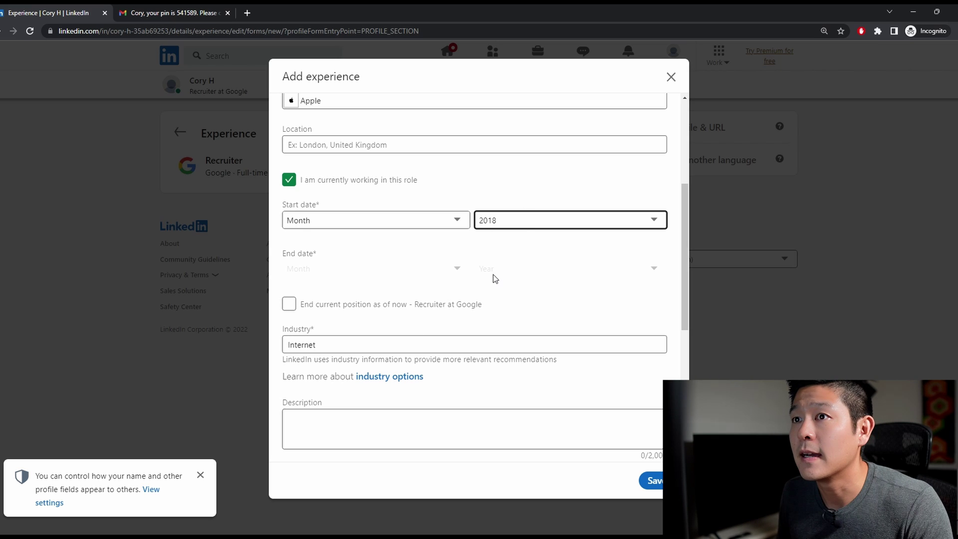
click(289, 180)
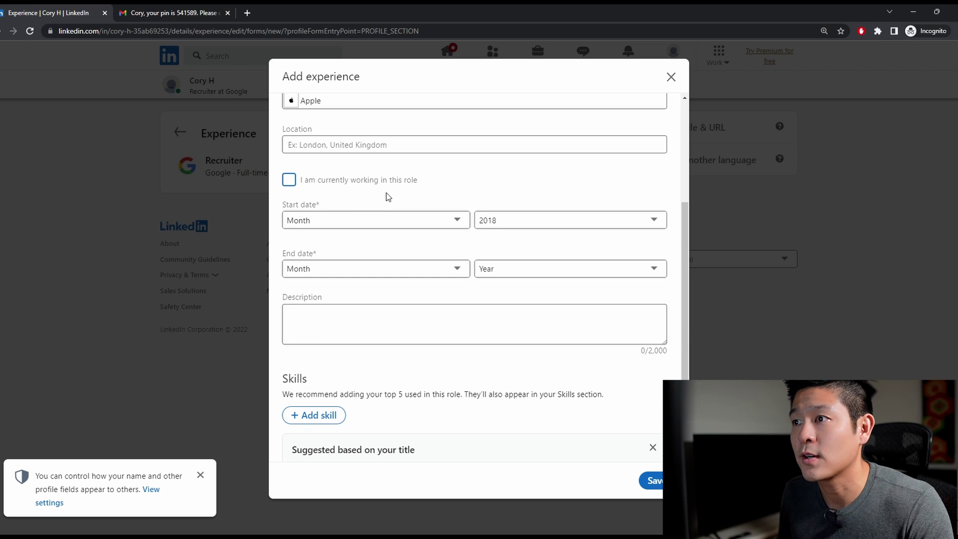
click(516, 271)
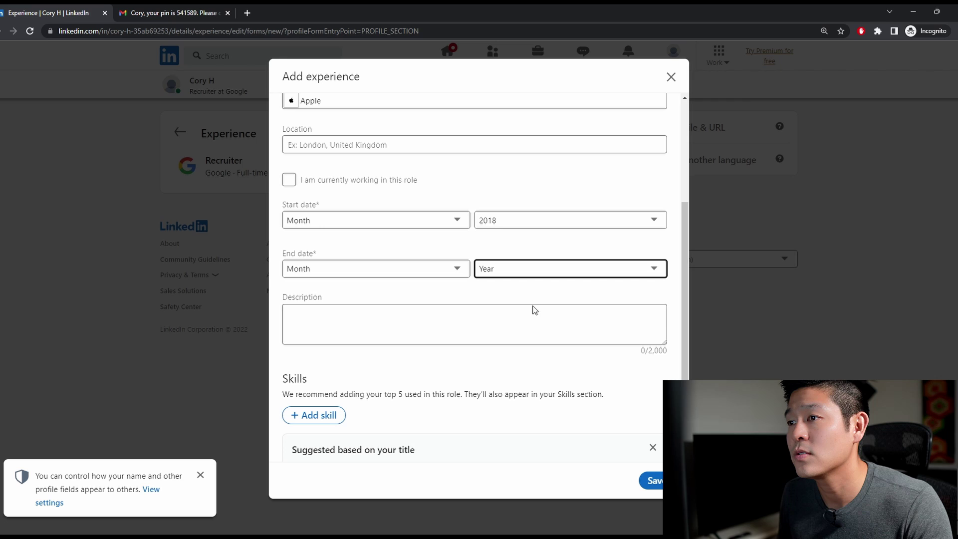
text(2020)
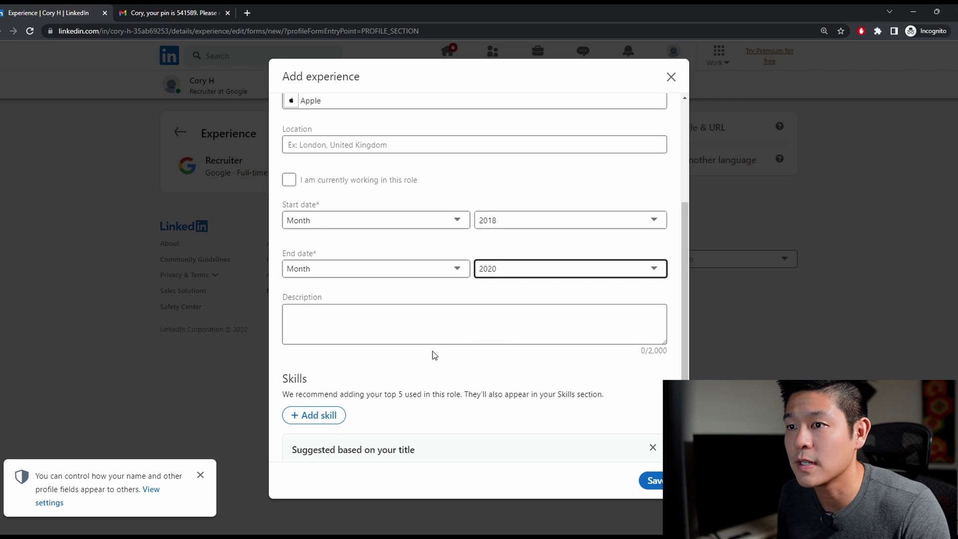
scroll(432, 341, down, 2)
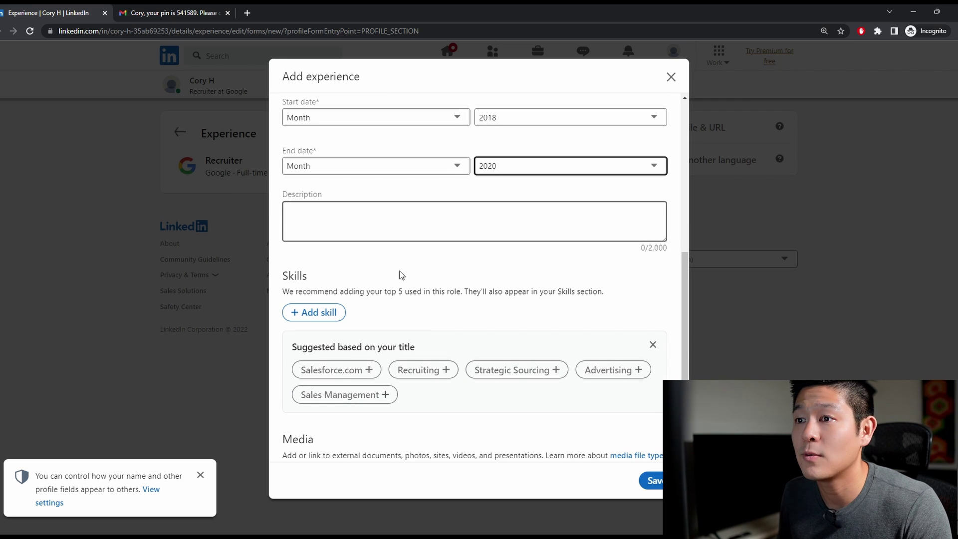
scroll(399, 289, down, 1)
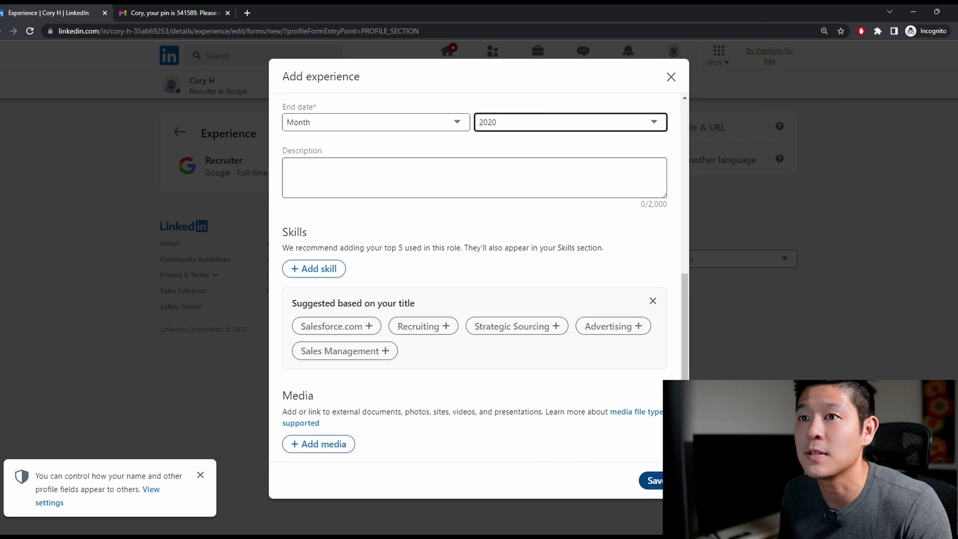
click(651, 480)
key(Escape)
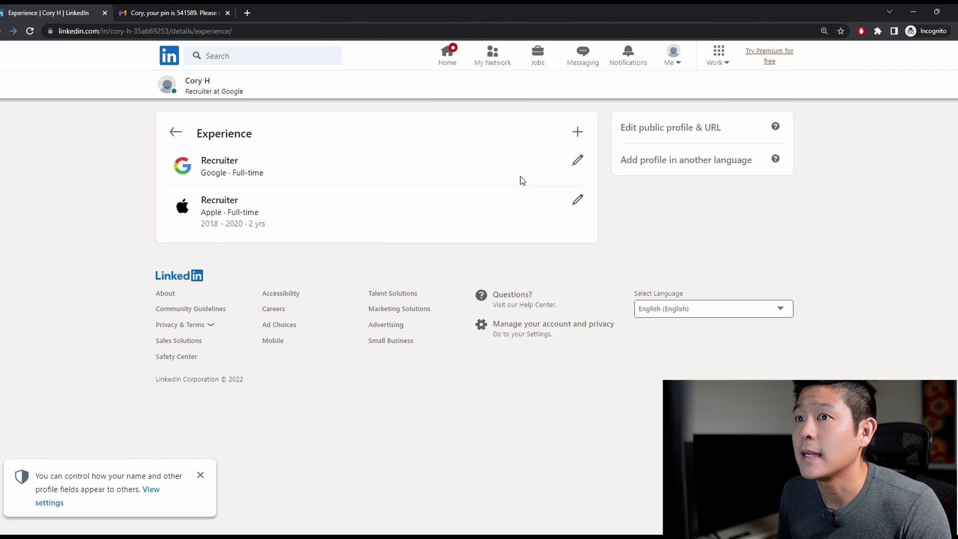
- Change the Google Recruiter experience's start year to 2020 and save it
click(577, 160)
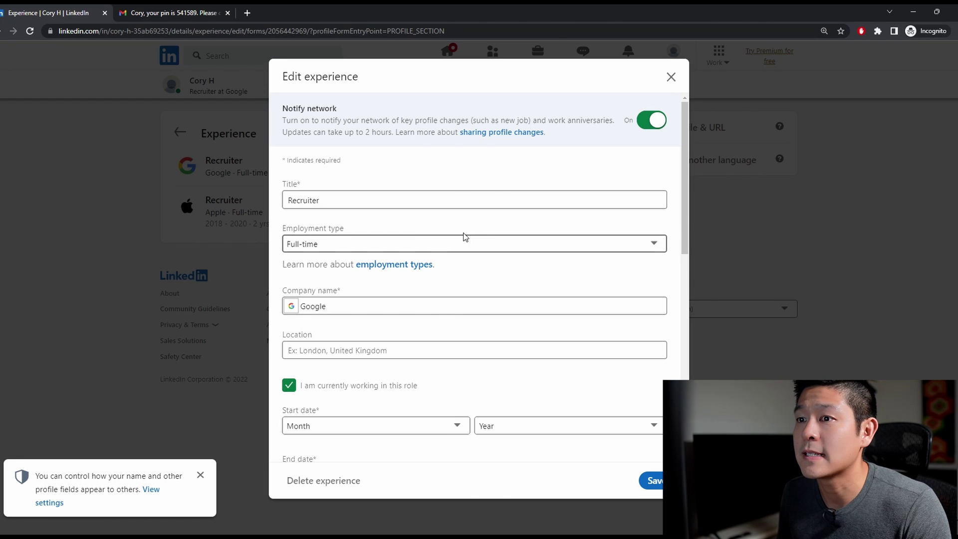
scroll(441, 314, down, 2)
click(501, 323)
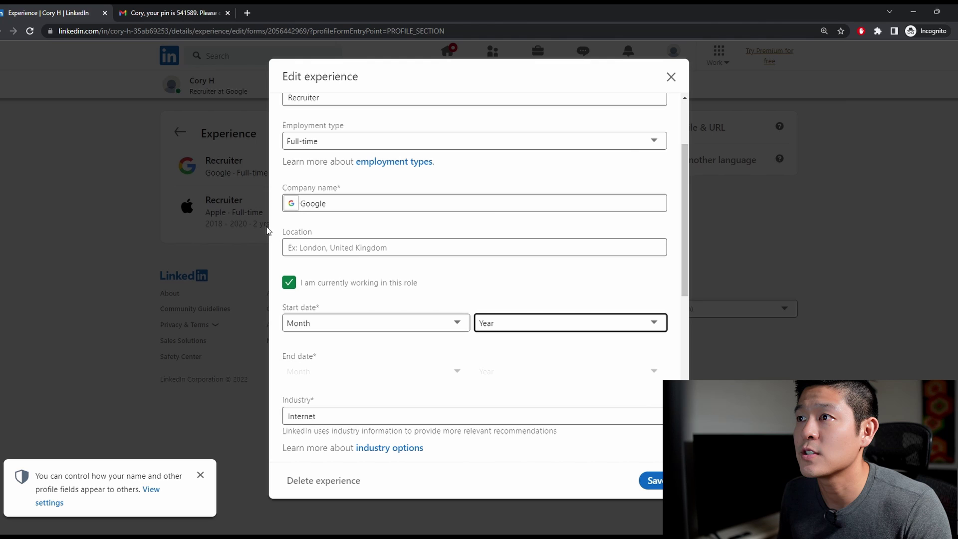
click(511, 159)
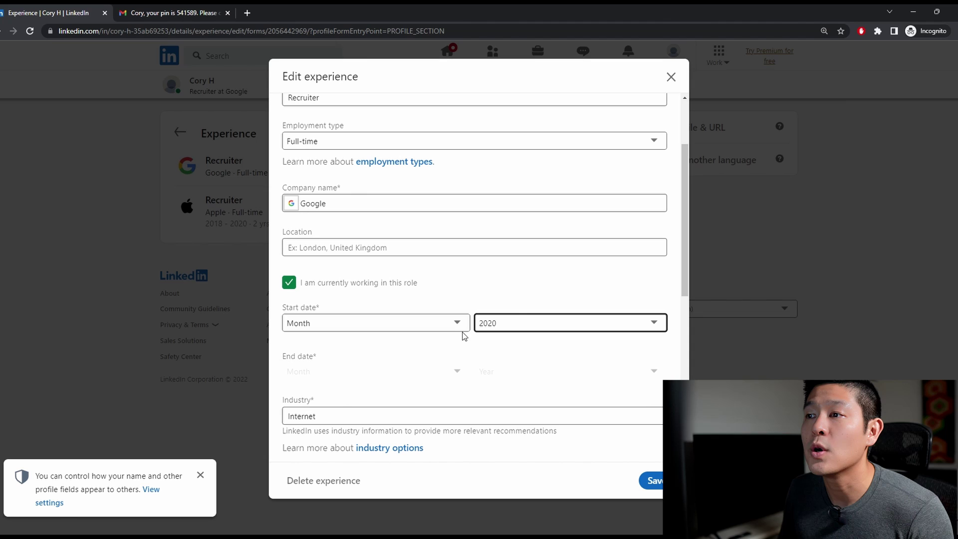
click(650, 480)
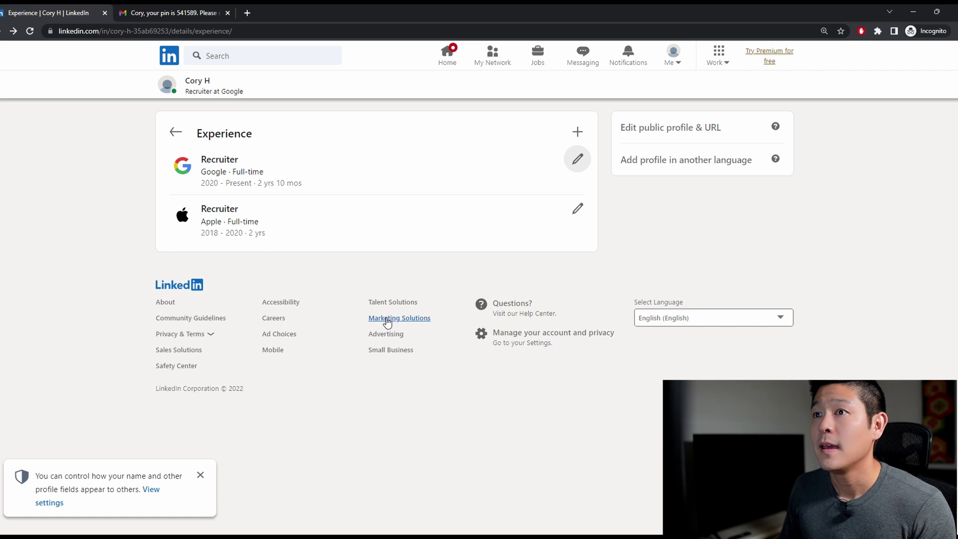
- Go back to the main profile and scroll through it to review Open to work and both Recruiter roles
click(179, 135)
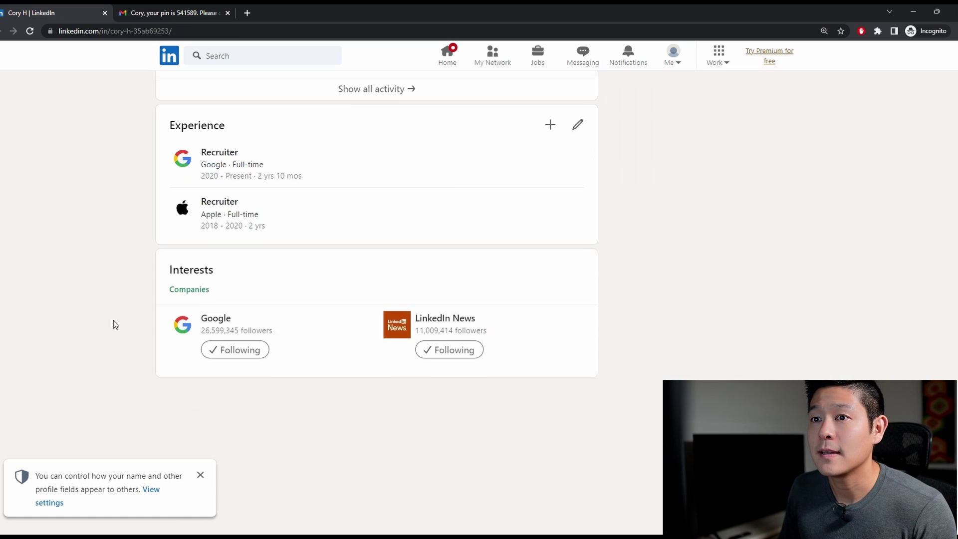
scroll(95, 350, down, 2)
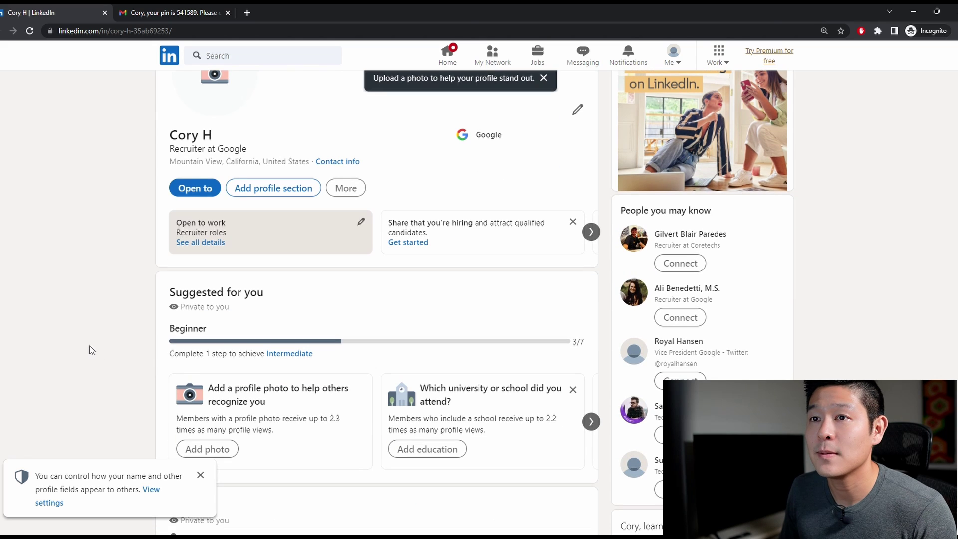
scroll(95, 349, down, 10)
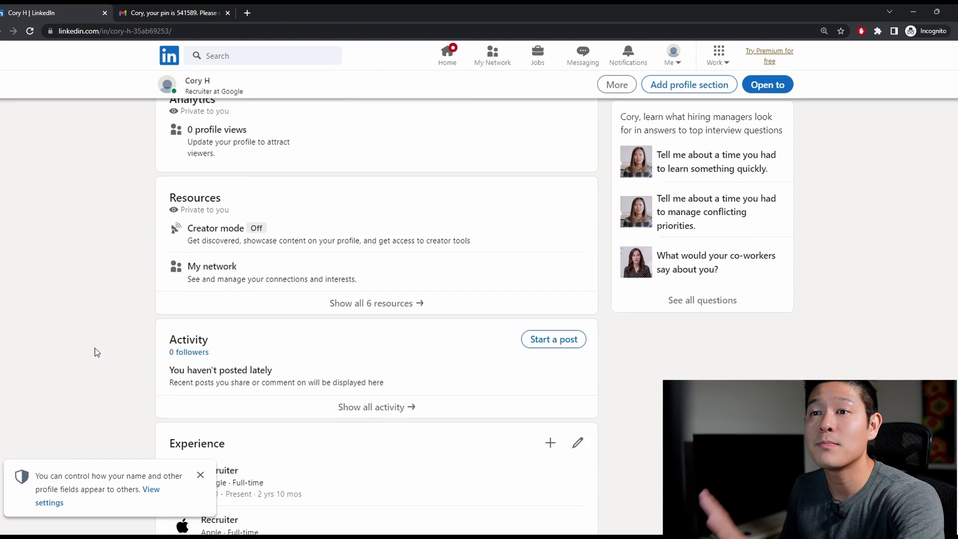
scroll(97, 346, down, 4)
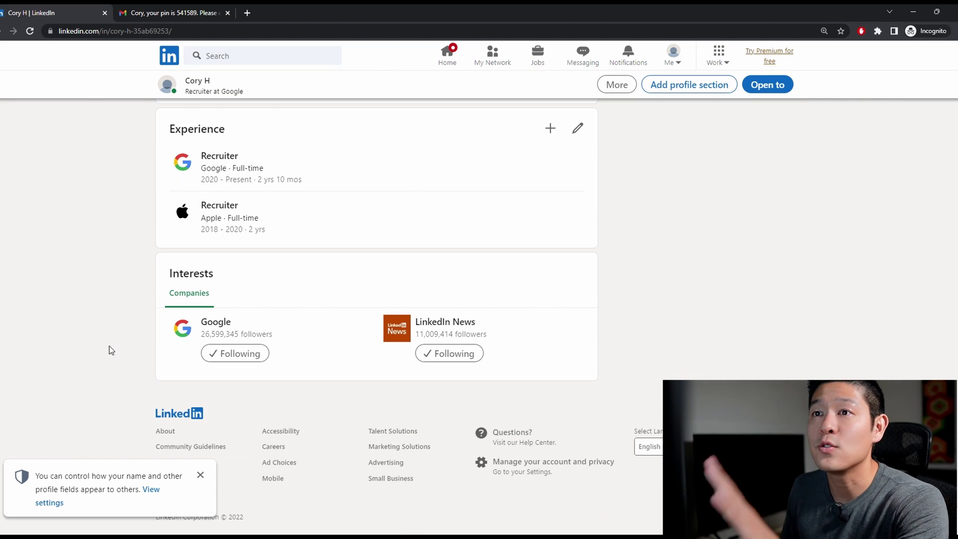
scroll(115, 352, up, 4)
scroll(122, 355, up, 10)
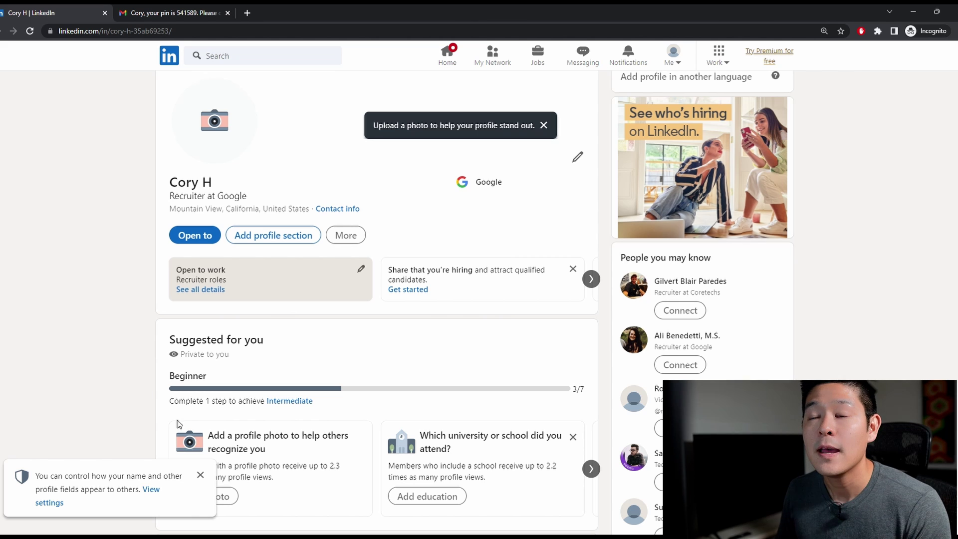
scroll(160, 444, down, 10)
scroll(85, 403, up, 4)
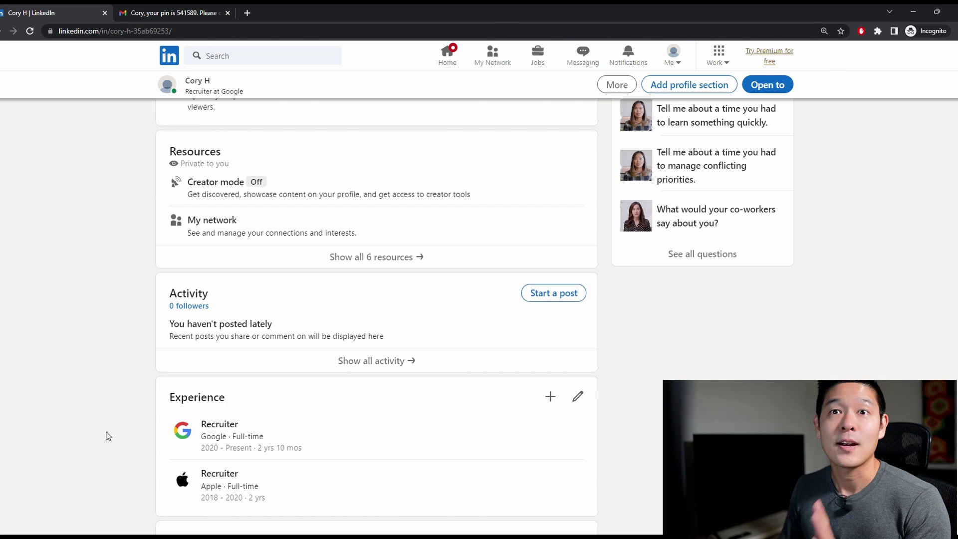
scroll(111, 423, up, 7)
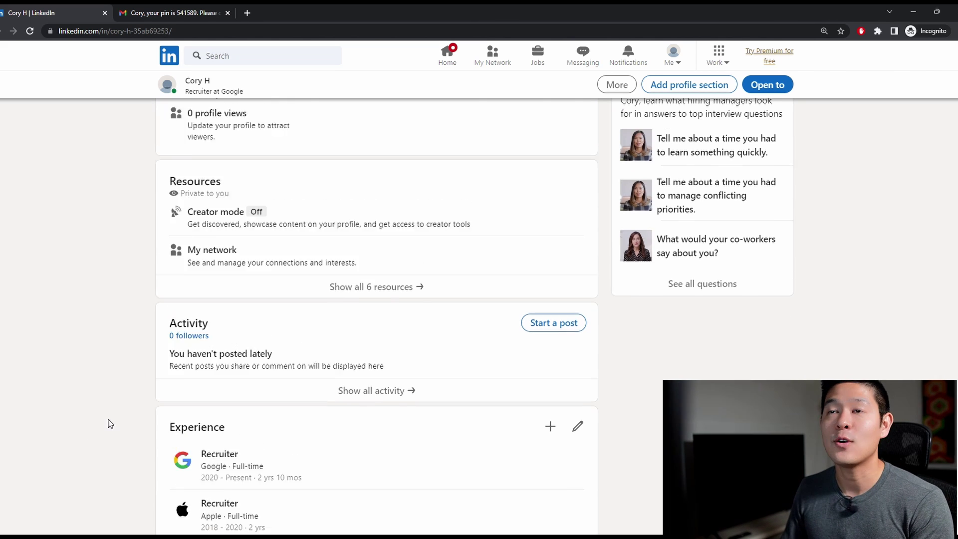
scroll(112, 421, up, 3)
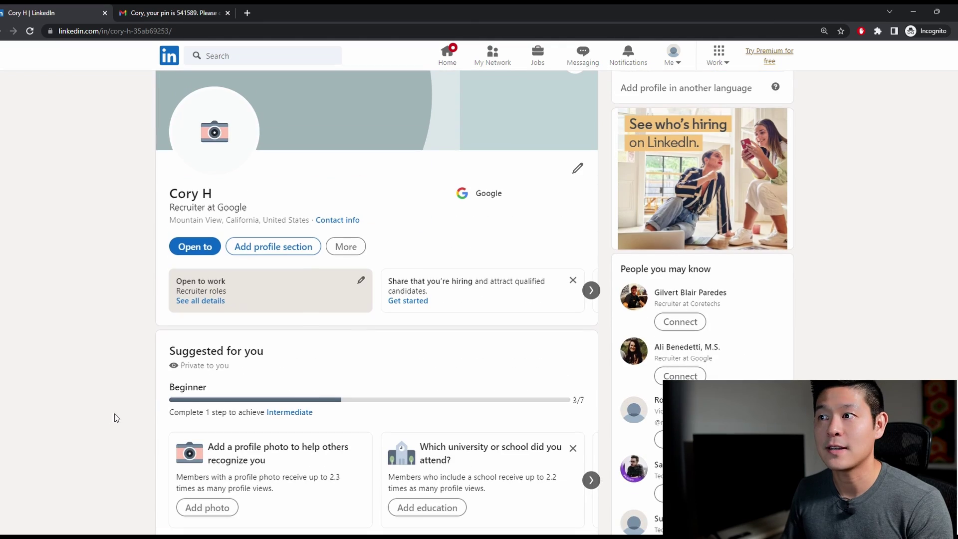